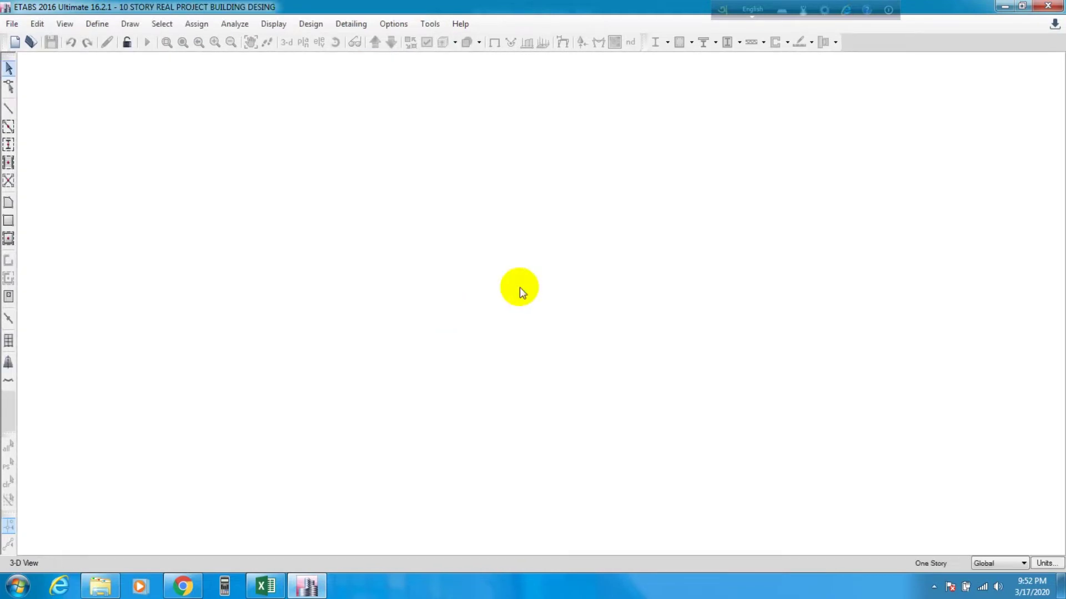
- Adjust the 3-D view of the building model and run the structural analysis
mouse_move(846, 265)
shift+middle_down()
mouse_move(874, 270)
mouse_move(862, 265)
shift+middle_up()
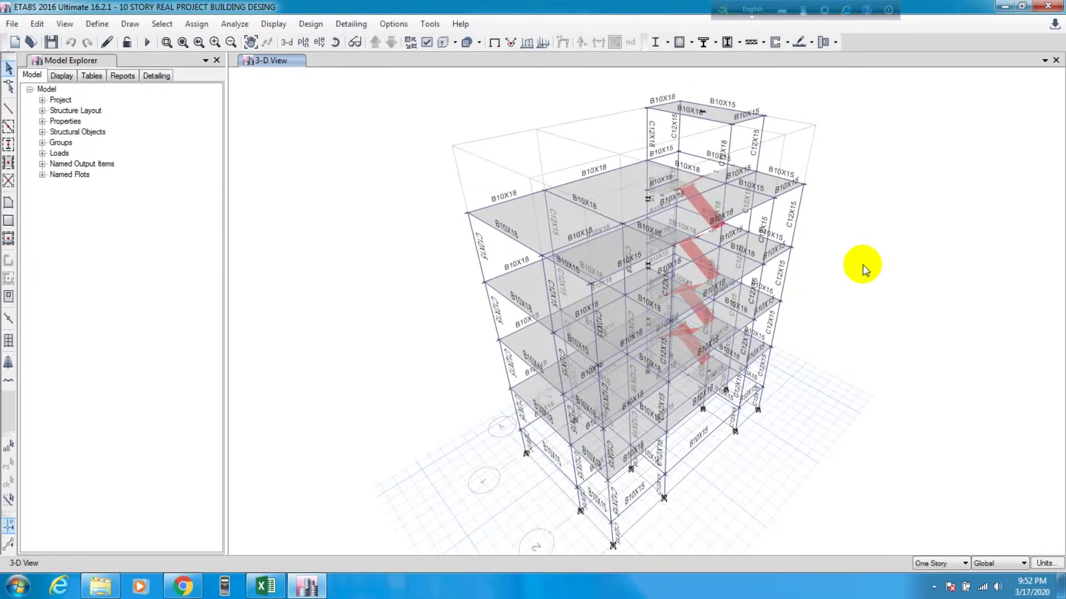
shift+middle_drag(862, 265, 860, 270)
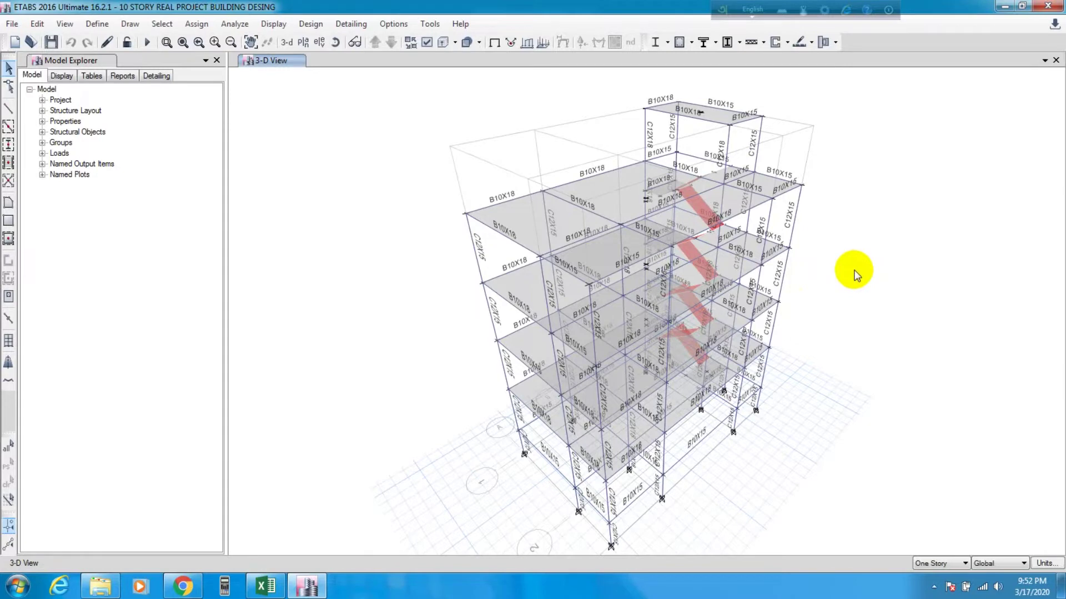
middle_drag(847, 273, 840, 275)
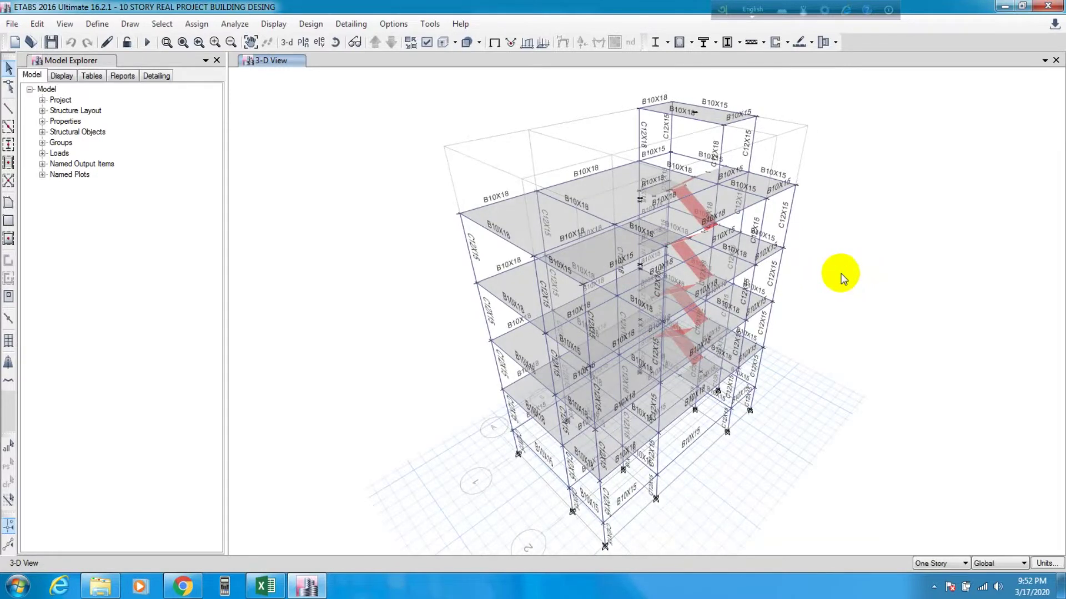
middle_drag(825, 277, 820, 278)
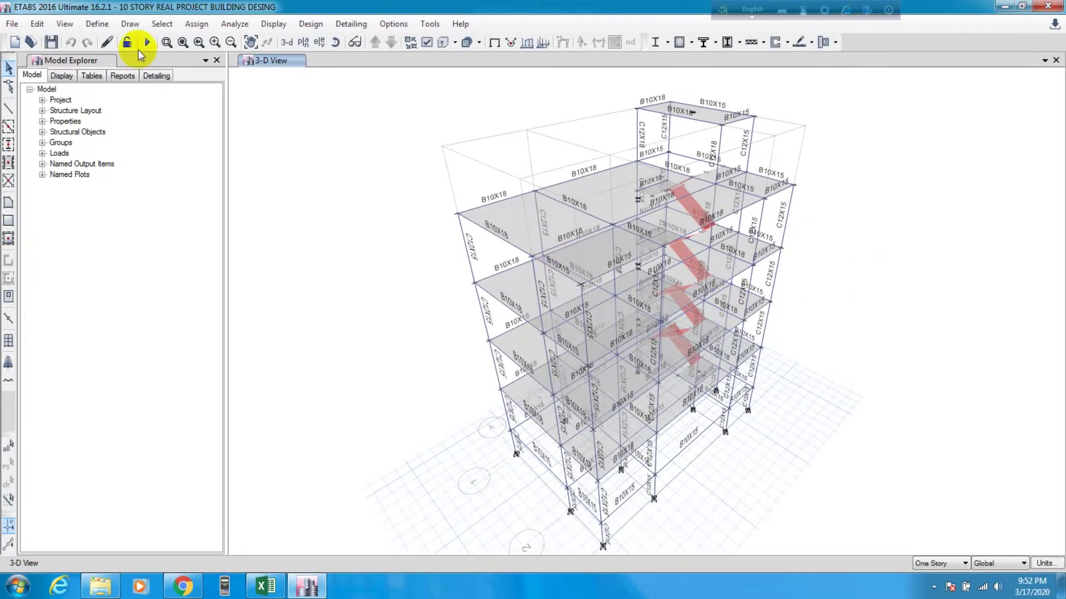
mouse_move(328, 269)
middle_down()
mouse_move(328, 278)
mouse_move(329, 265)
middle_up()
click(147, 43)
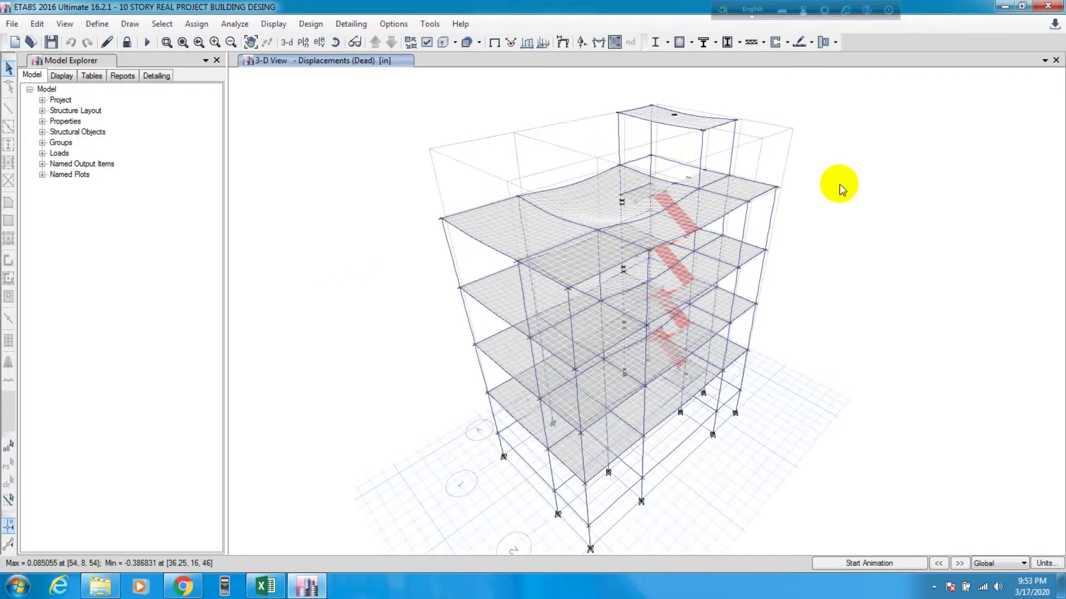
- Once the Dead-load deformed shape appears, switch to the Excel torsion check workbook
click(266, 586)
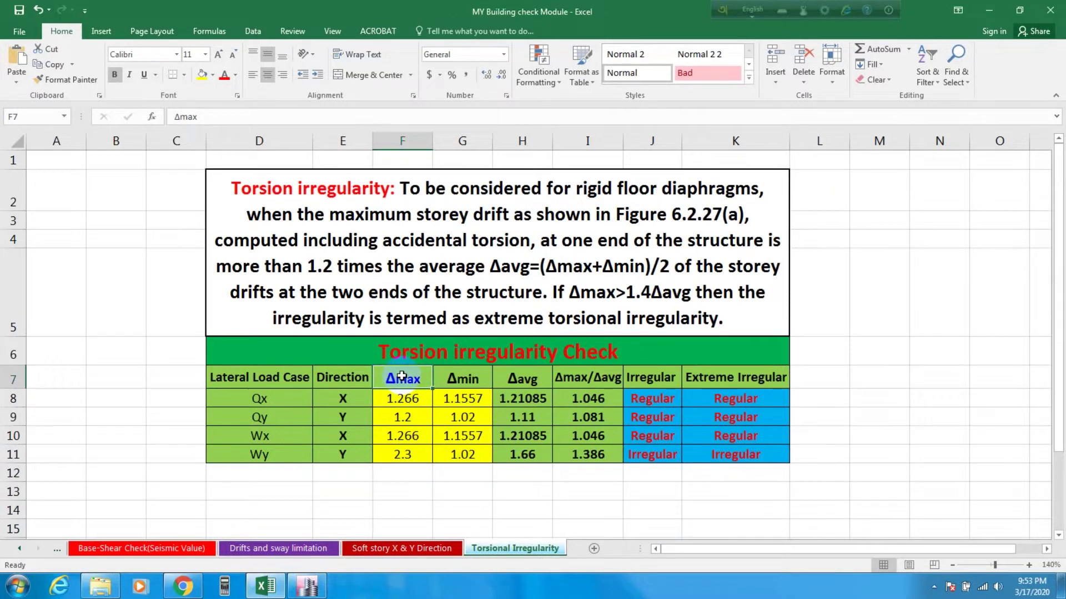
- After reviewing the Qx Δmax and Δmin table, return to the ETABS model
click(307, 586)
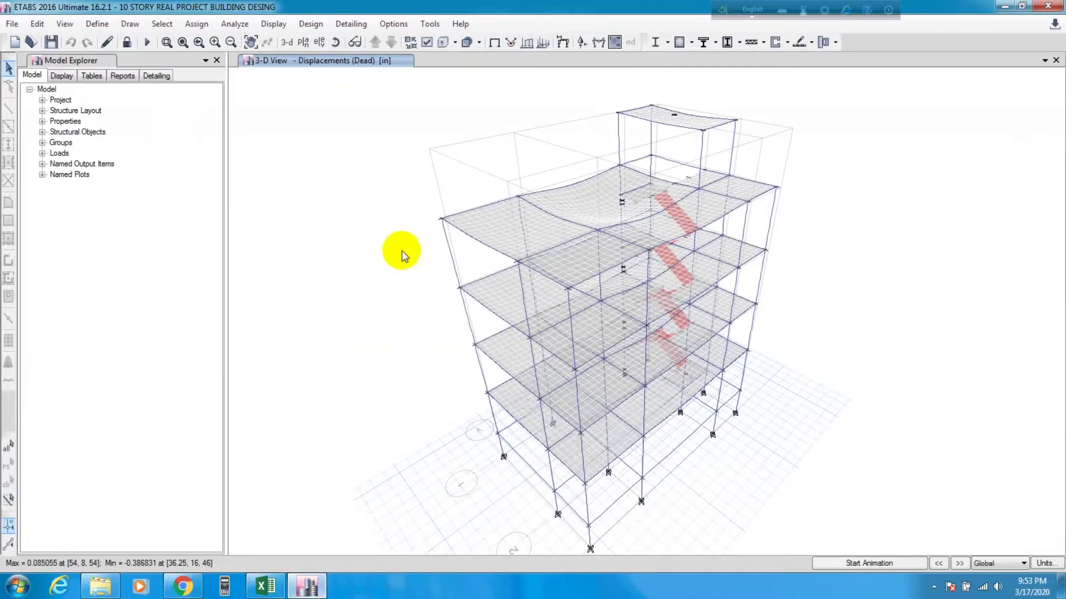
- Show the displaced shape as the F4 story plan view
click(304, 43)
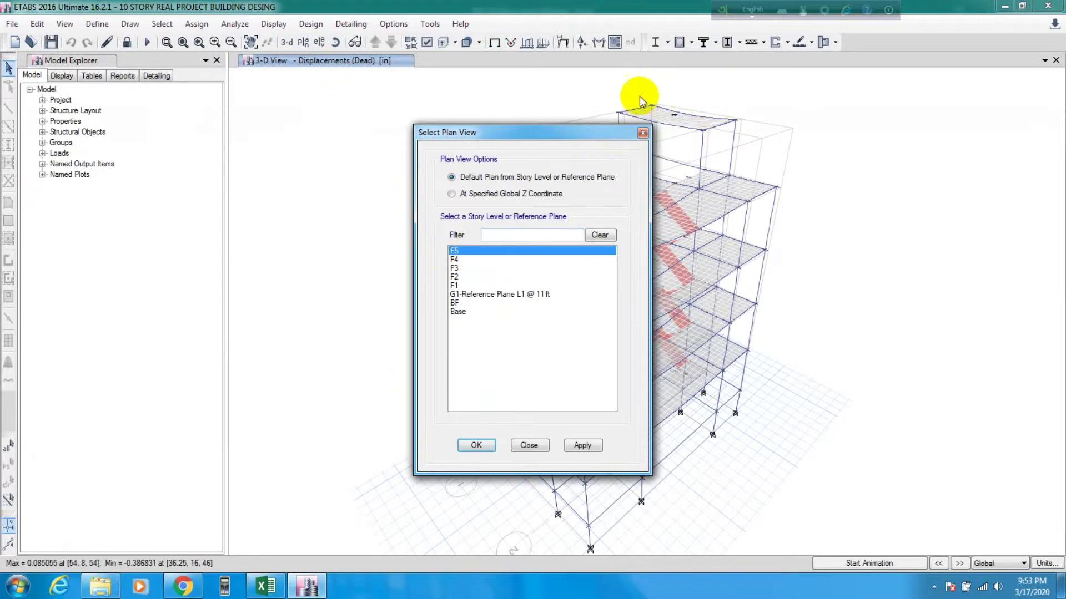
click(465, 259)
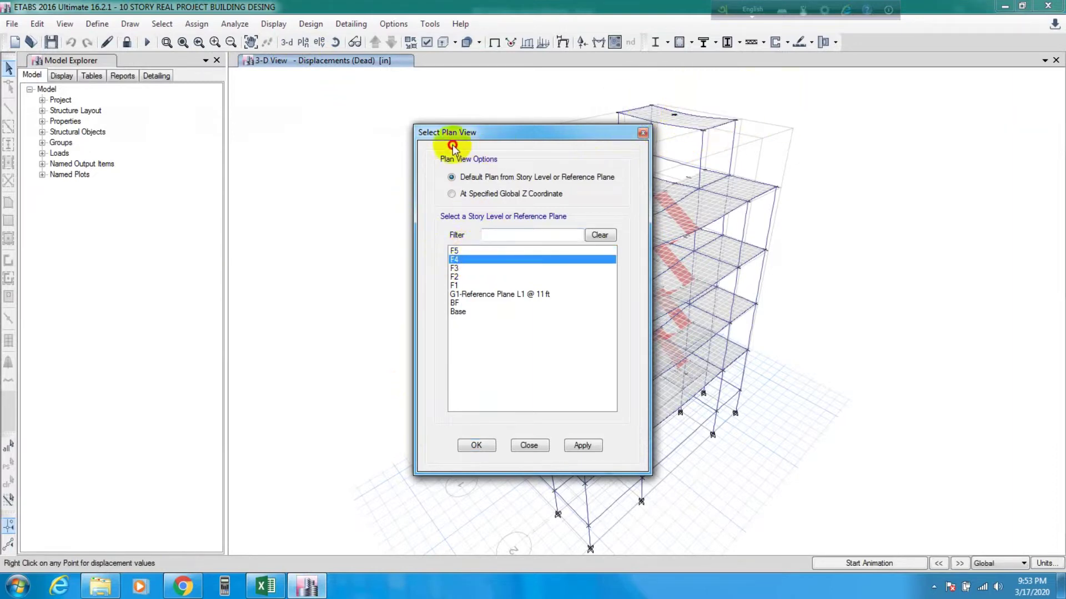
click(581, 444)
click(471, 446)
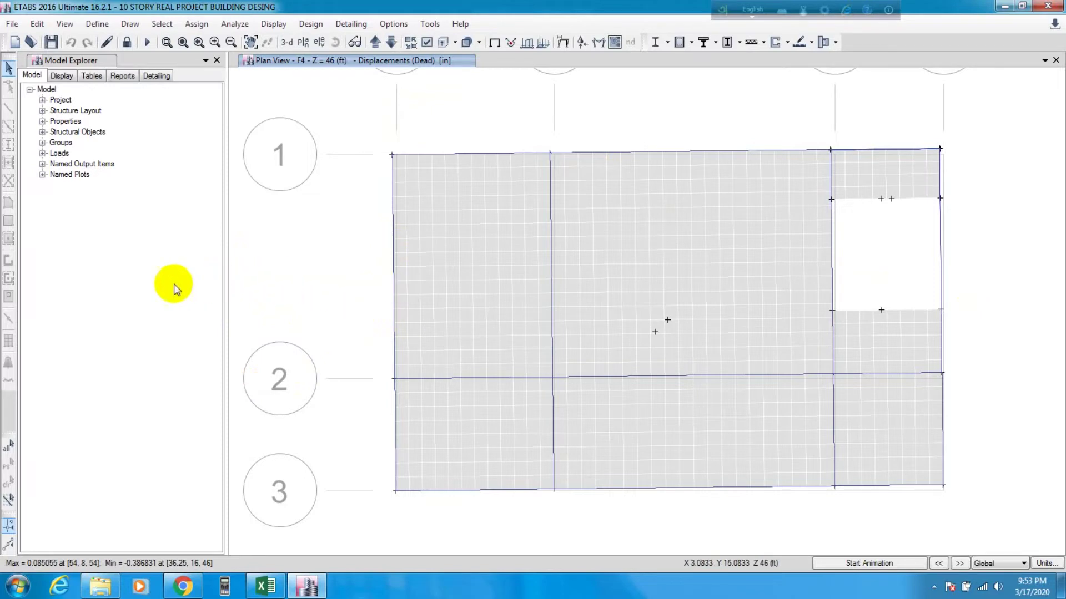
- Check displacement values at two slab joints, then go to the Excel workbook
right_click(874, 310)
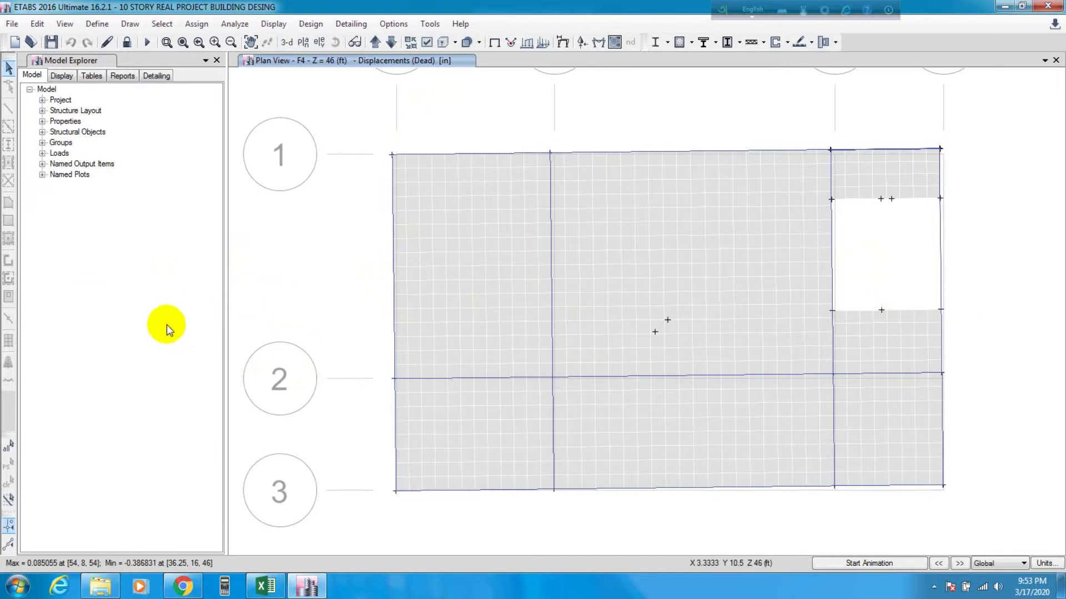
right_click(616, 350)
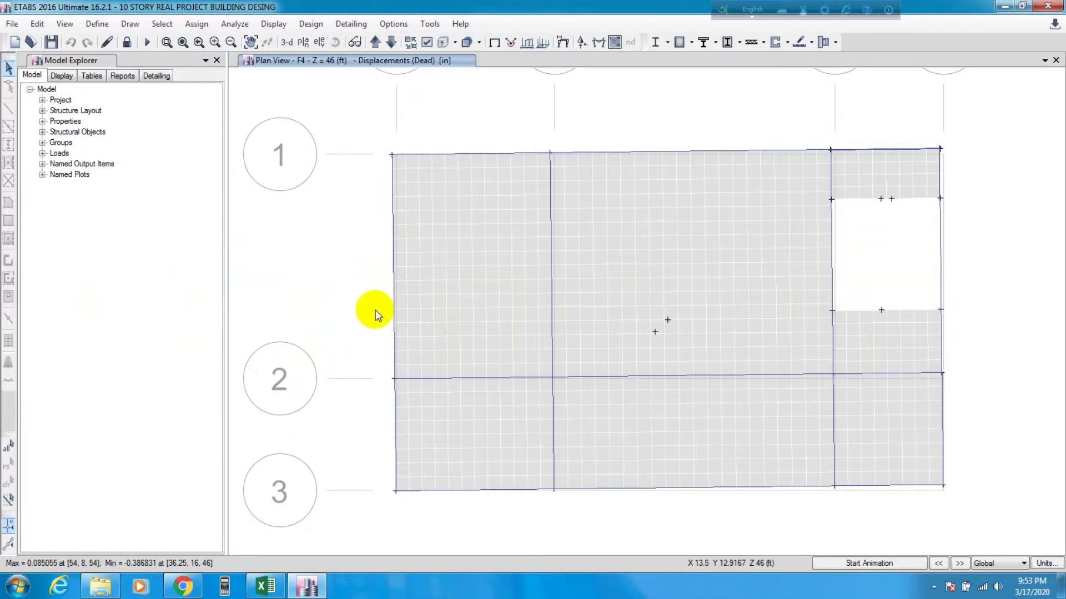
click(266, 586)
- Scroll through the Torsional Irregularity sheet, then bring back the ETABS F4 plan
scroll(411, 427, down, 3)
scroll(413, 418, down, 3)
scroll(413, 417, up, 6)
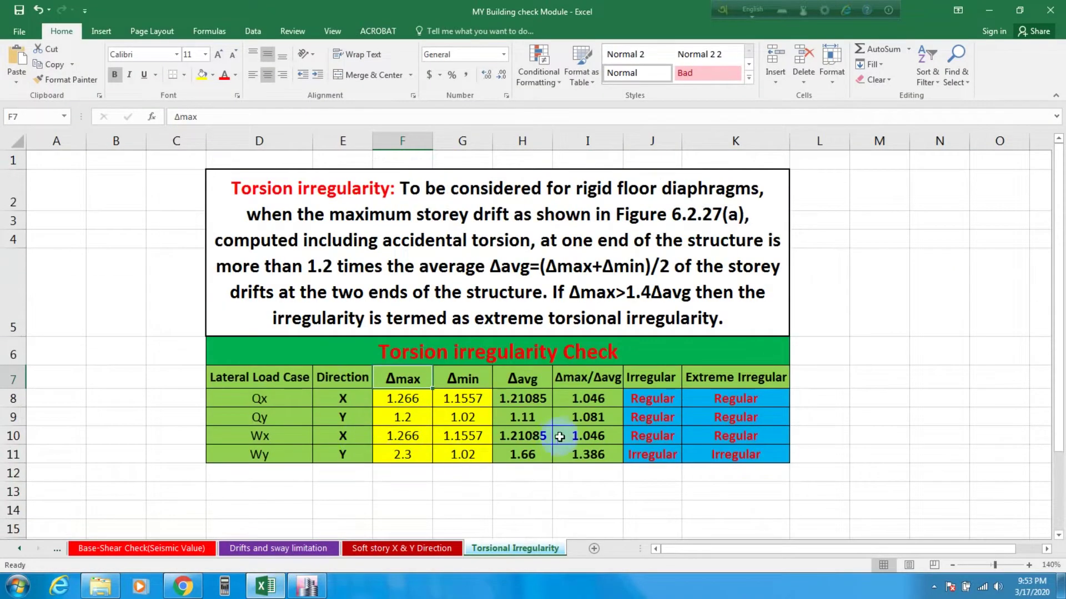
click(307, 586)
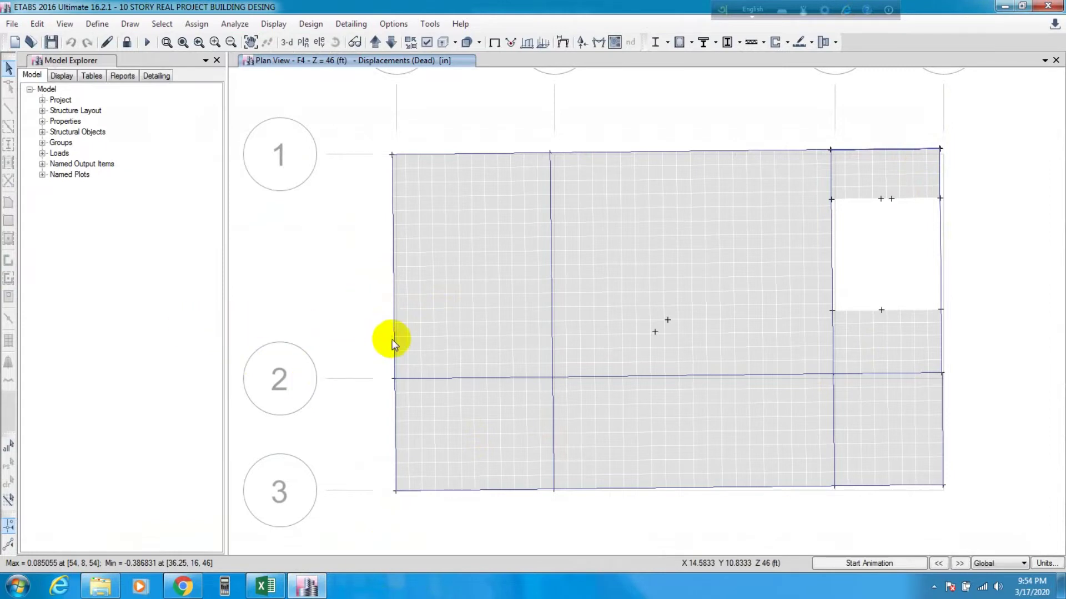
right_click(939, 149)
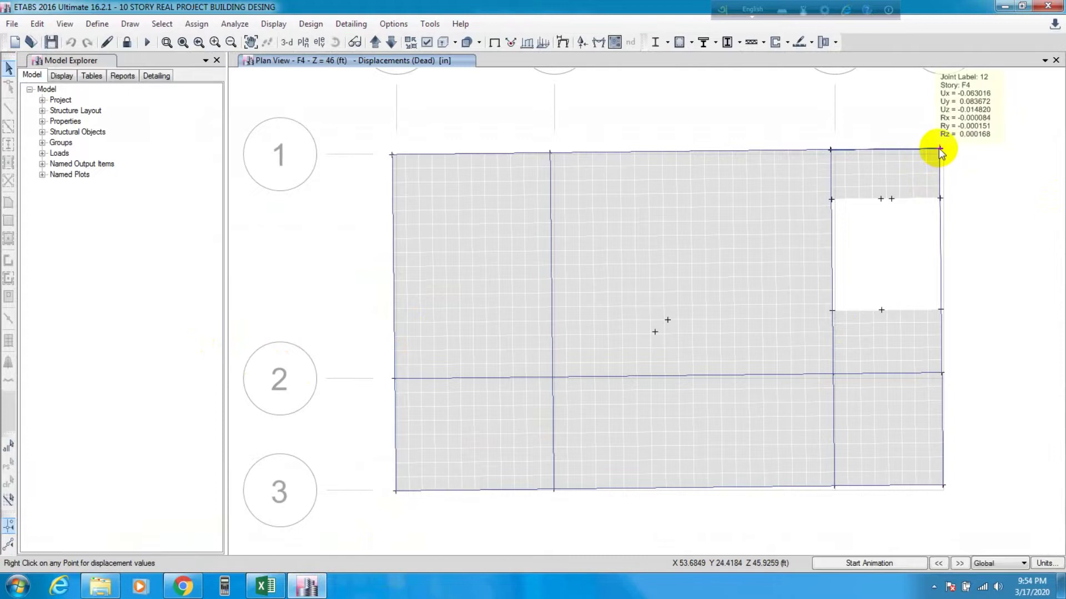
right_click(943, 486)
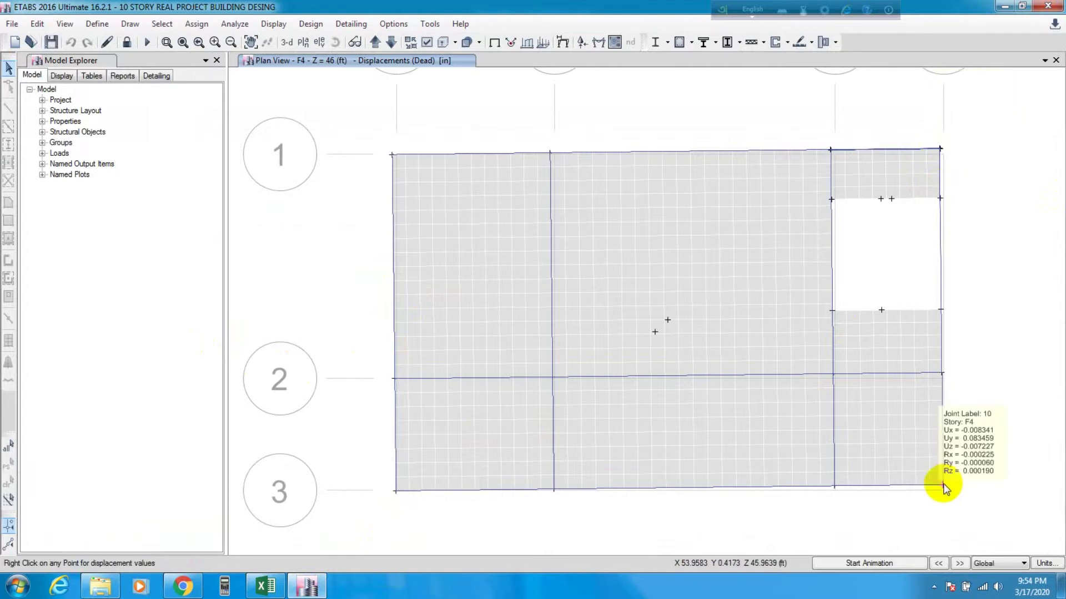
right_click(939, 149)
right_click(941, 373)
right_click(943, 486)
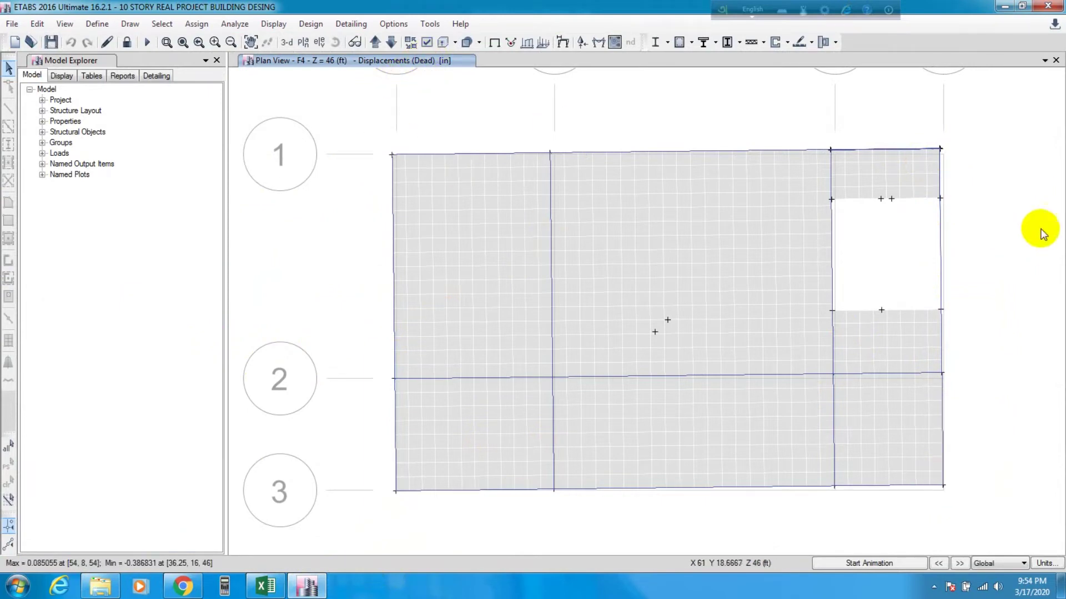
right_click(939, 149)
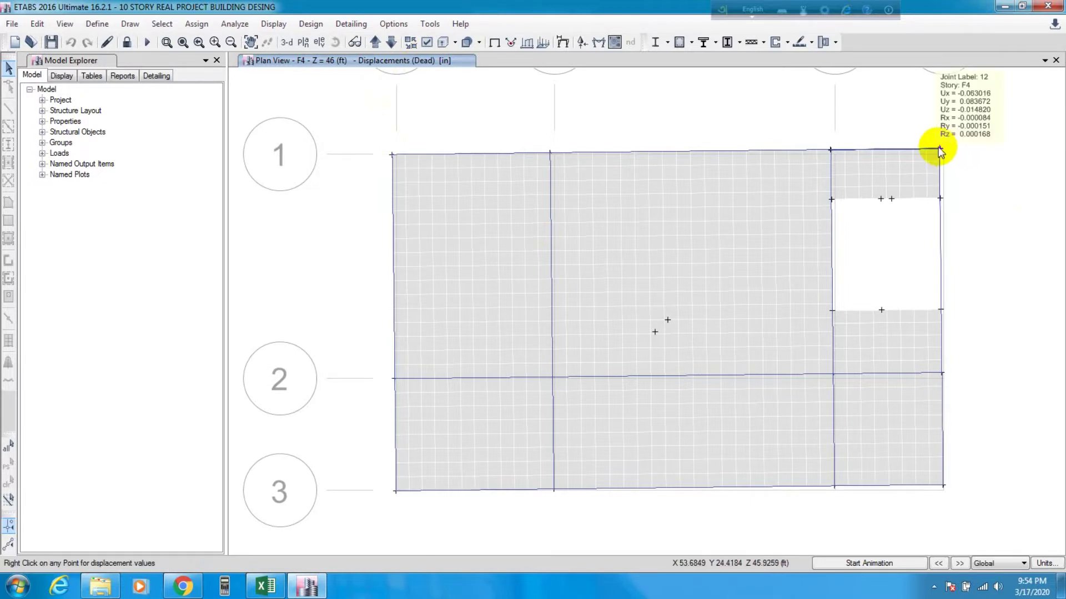
right_click(939, 148)
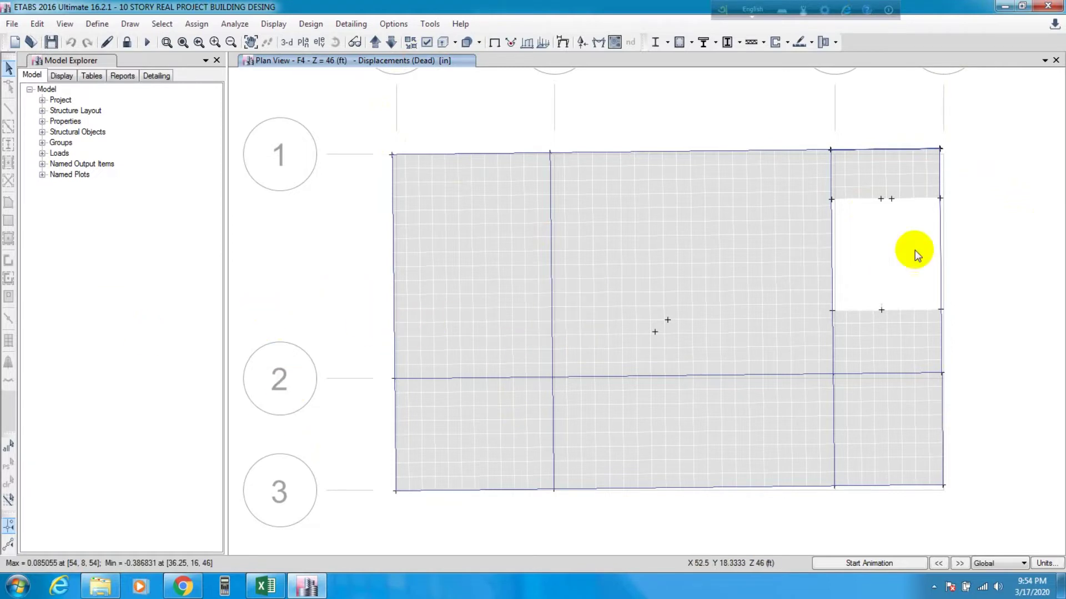
mouse_move(941, 150)
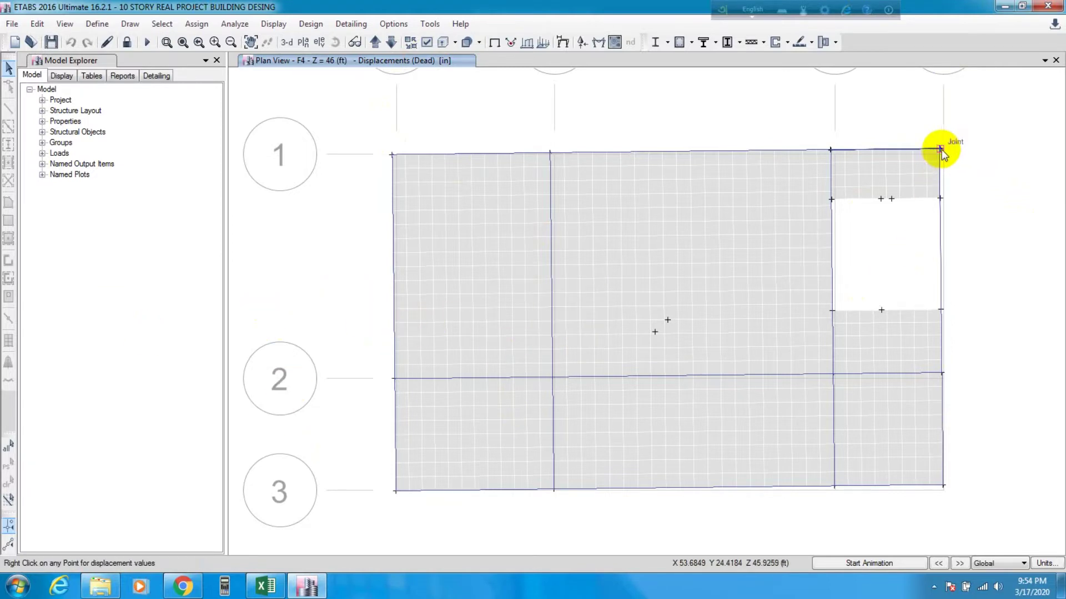
mouse_move(944, 488)
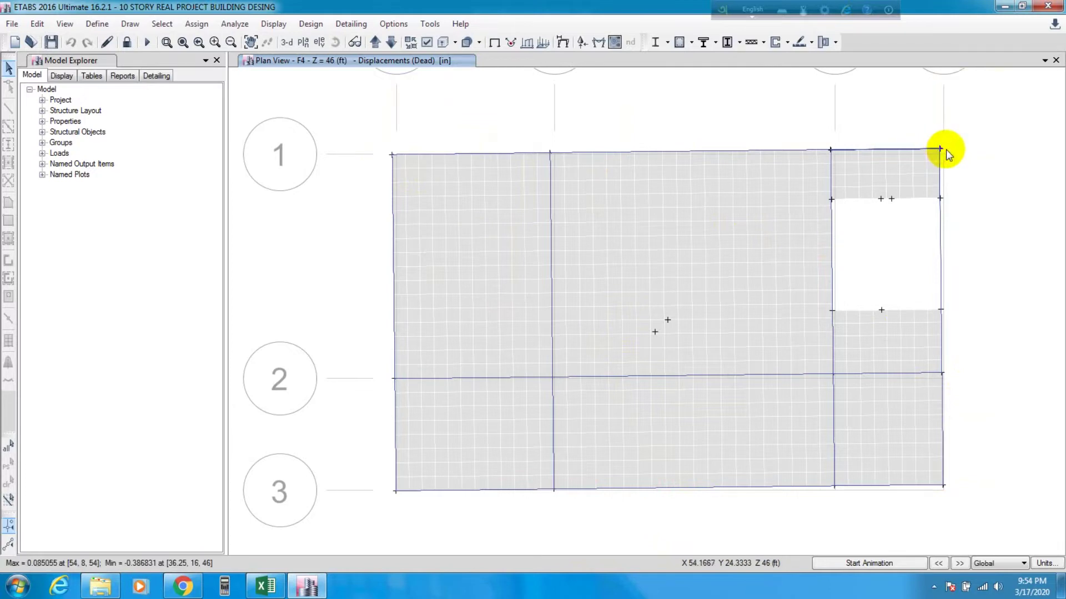
mouse_move(394, 157)
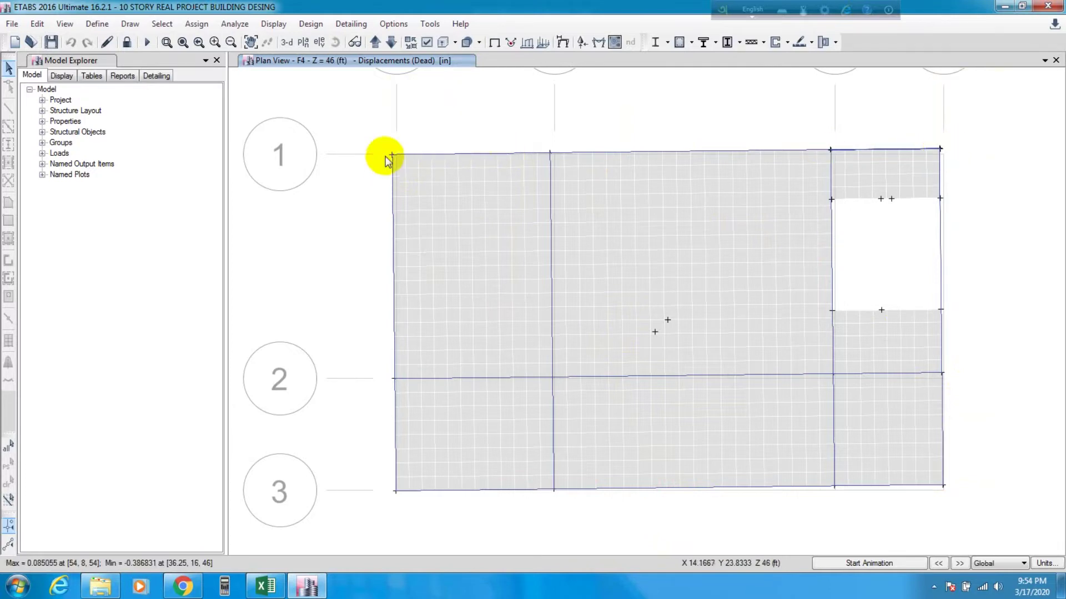
- Set the F4 plan's deformed shape to the Qx load case instead of Dead
click(562, 44)
drag(569, 100, 338, 98)
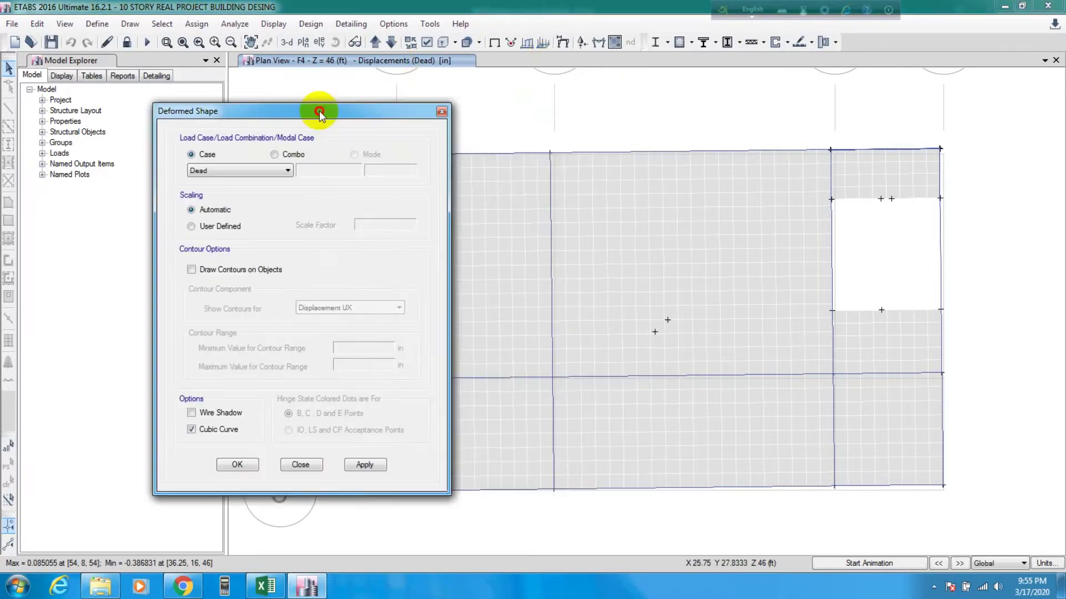
click(227, 171)
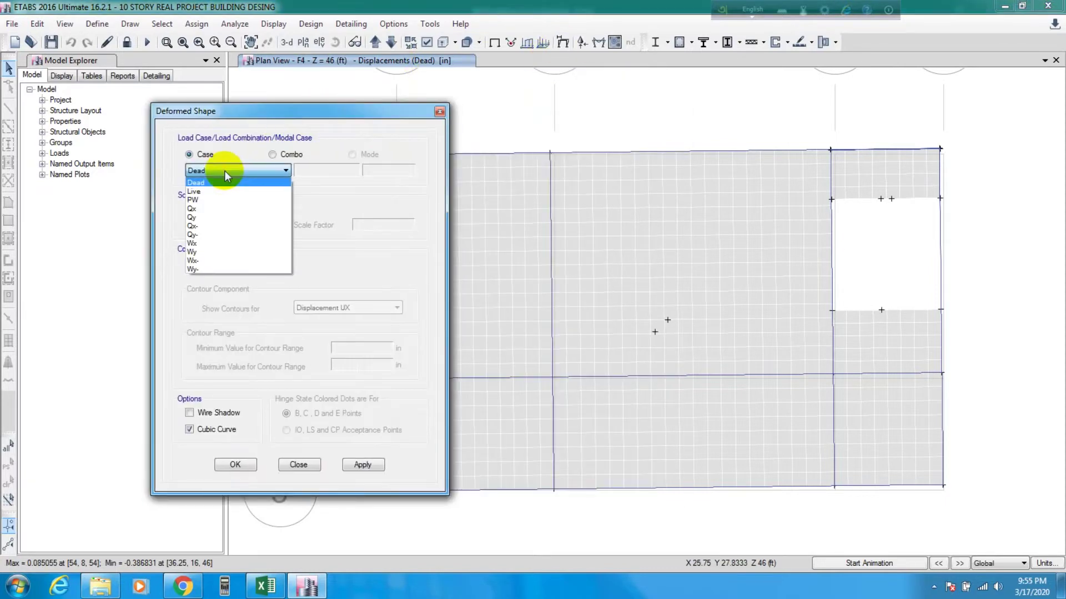
click(203, 210)
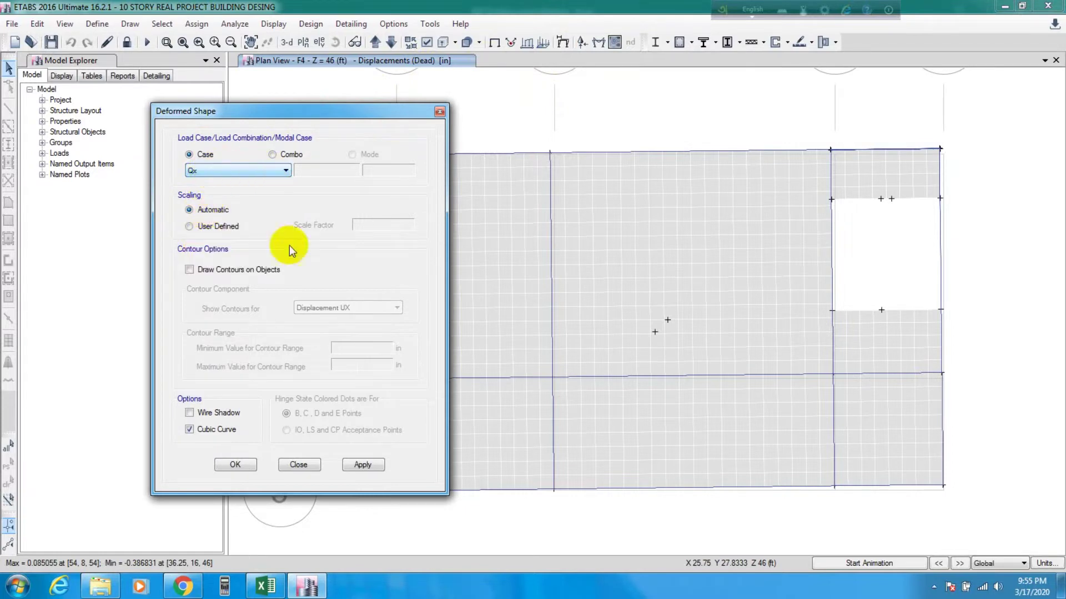
click(362, 464)
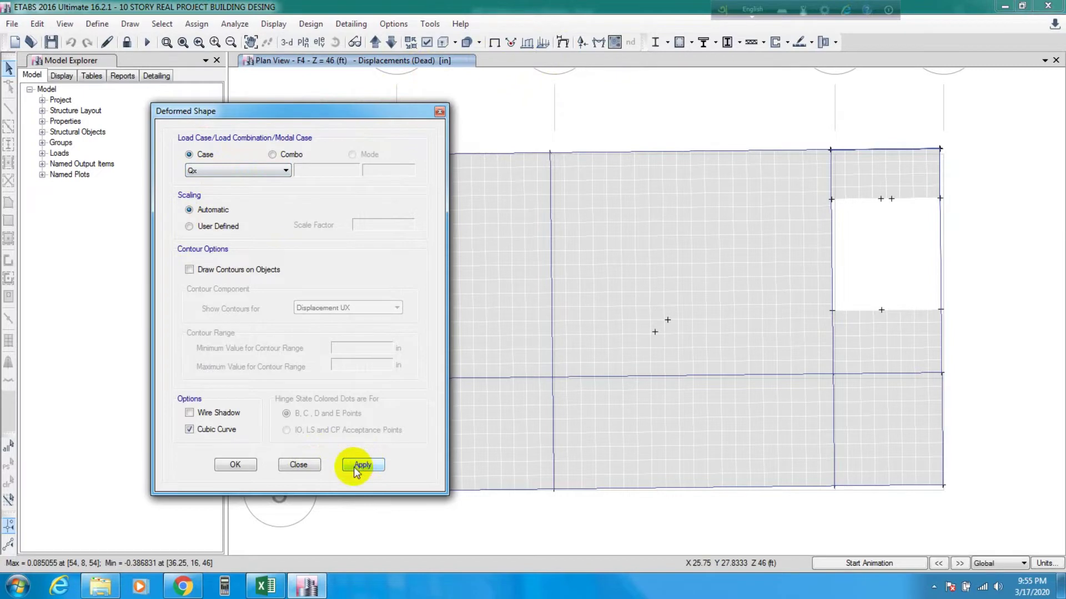
click(360, 465)
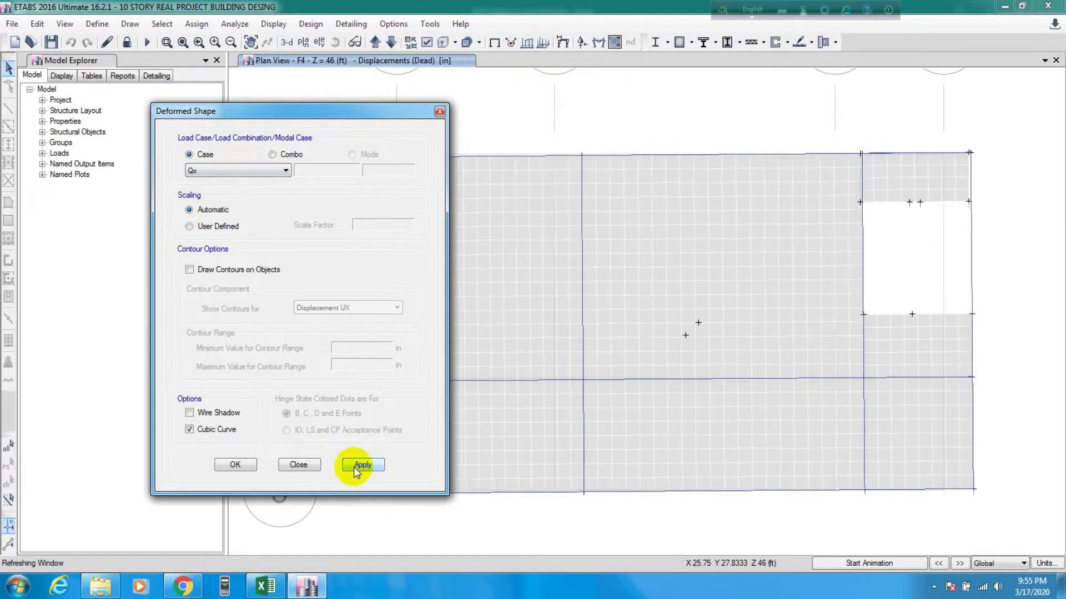
click(232, 465)
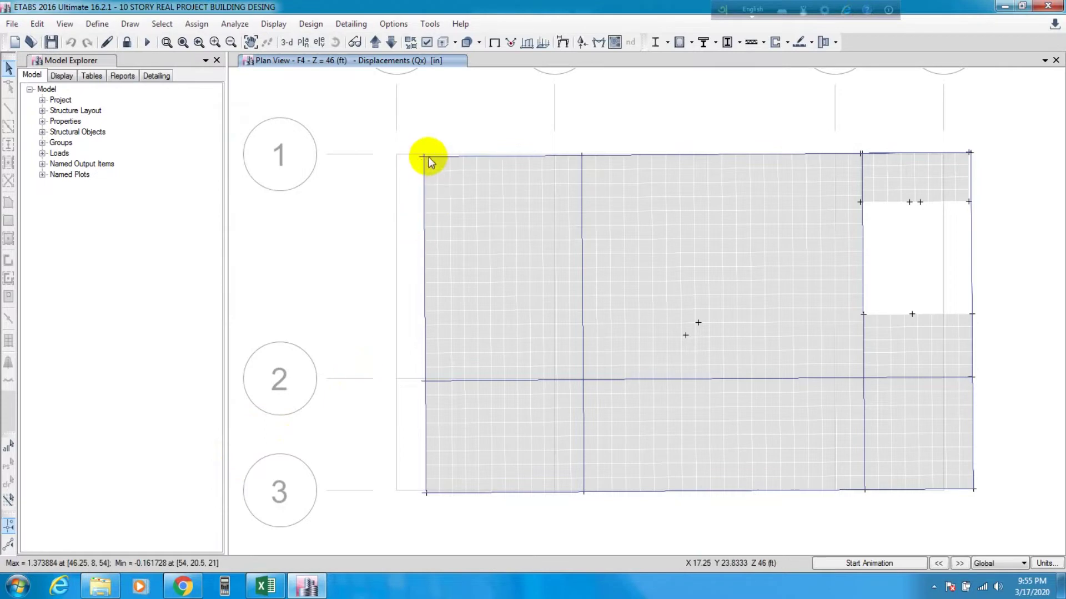
mouse_move(426, 161)
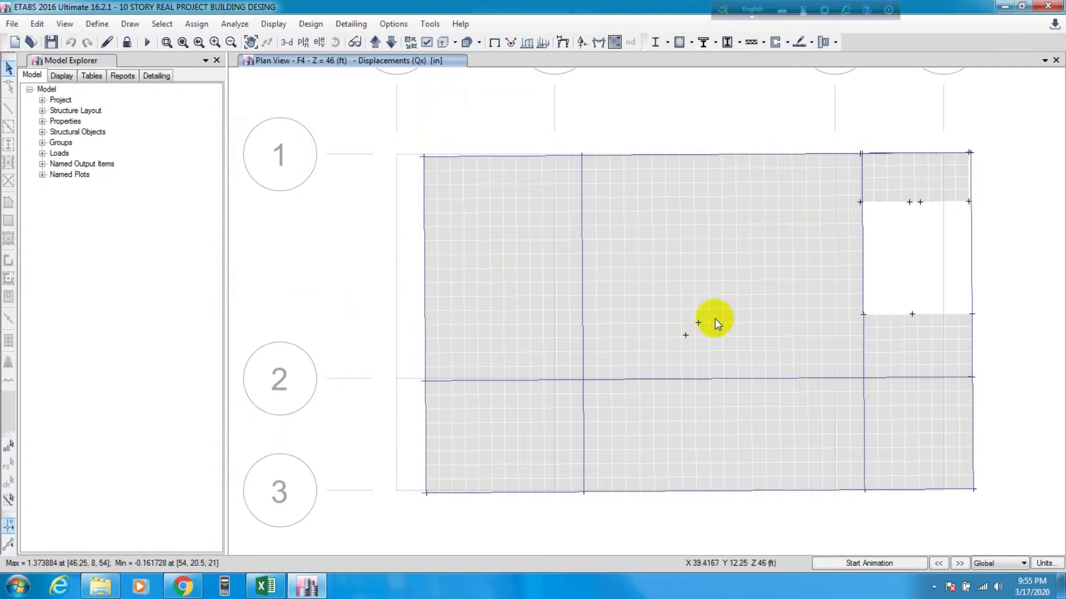
mouse_move(973, 154)
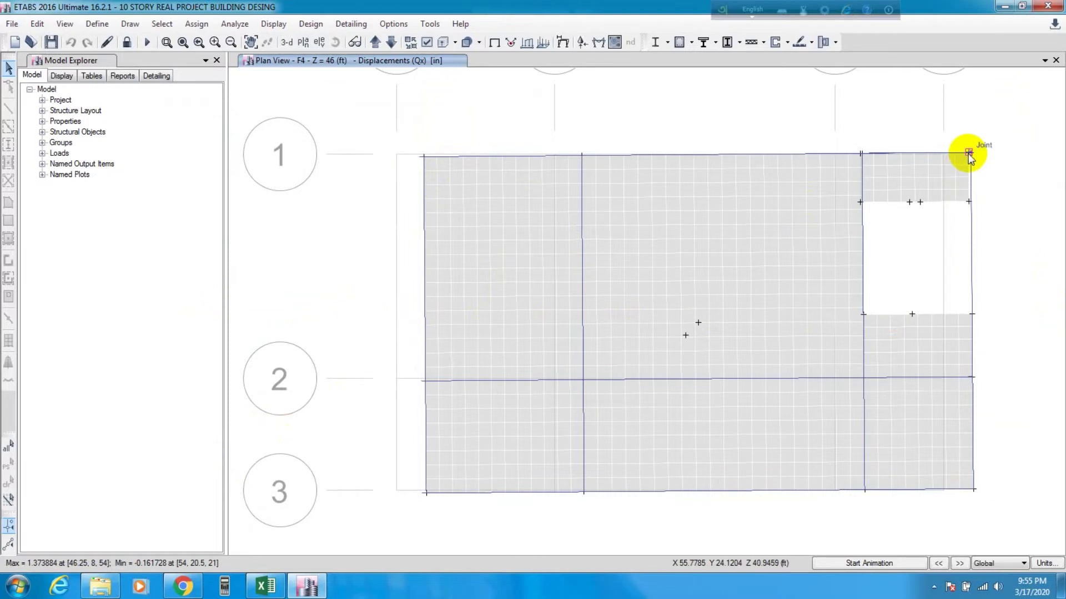
mouse_move(969, 155)
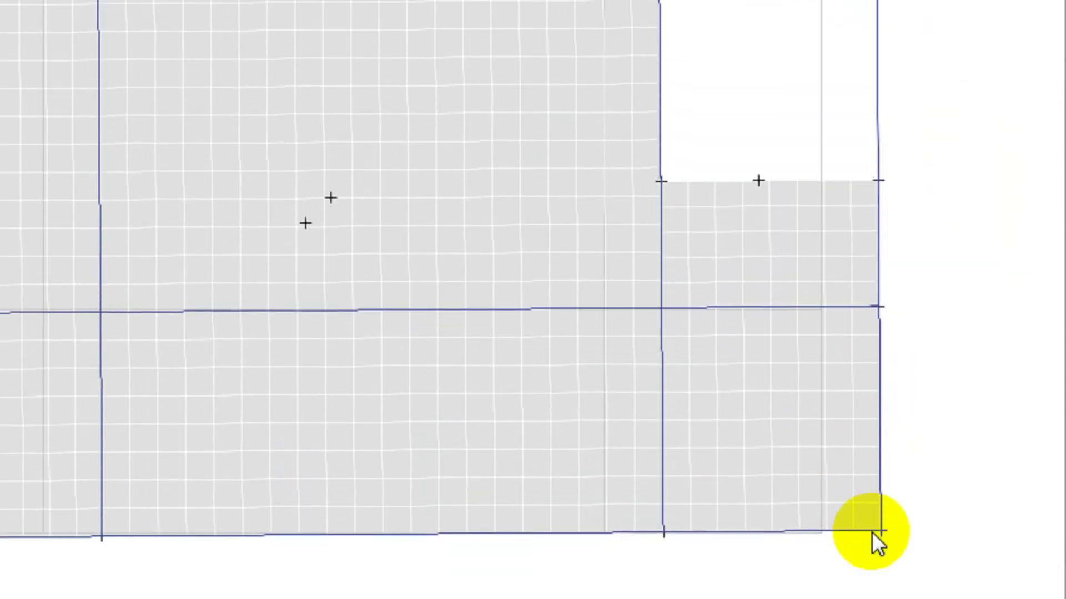
mouse_move(876, 468)
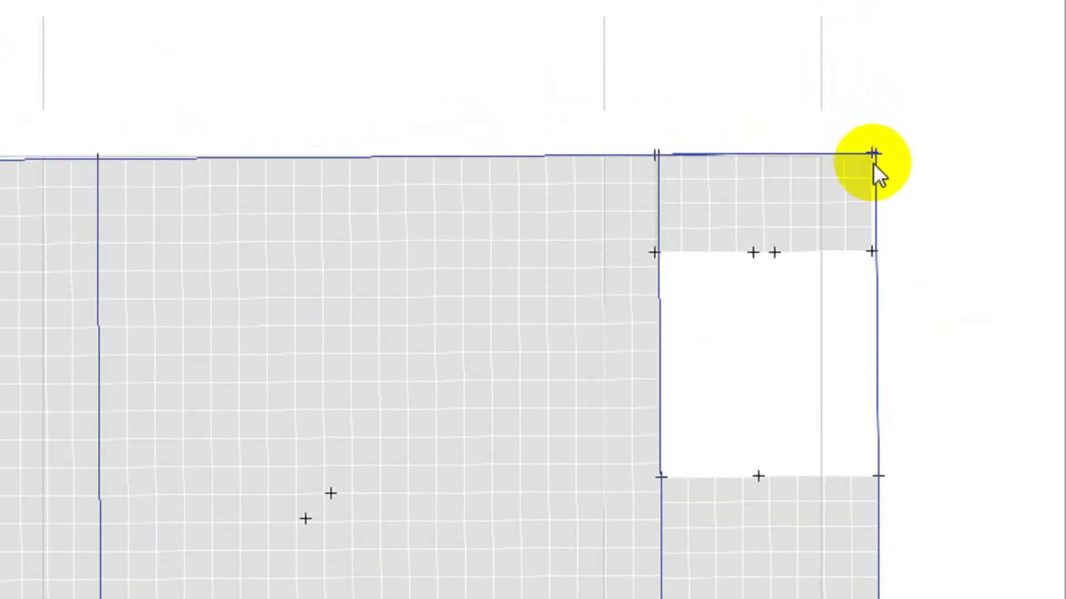
mouse_move(879, 151)
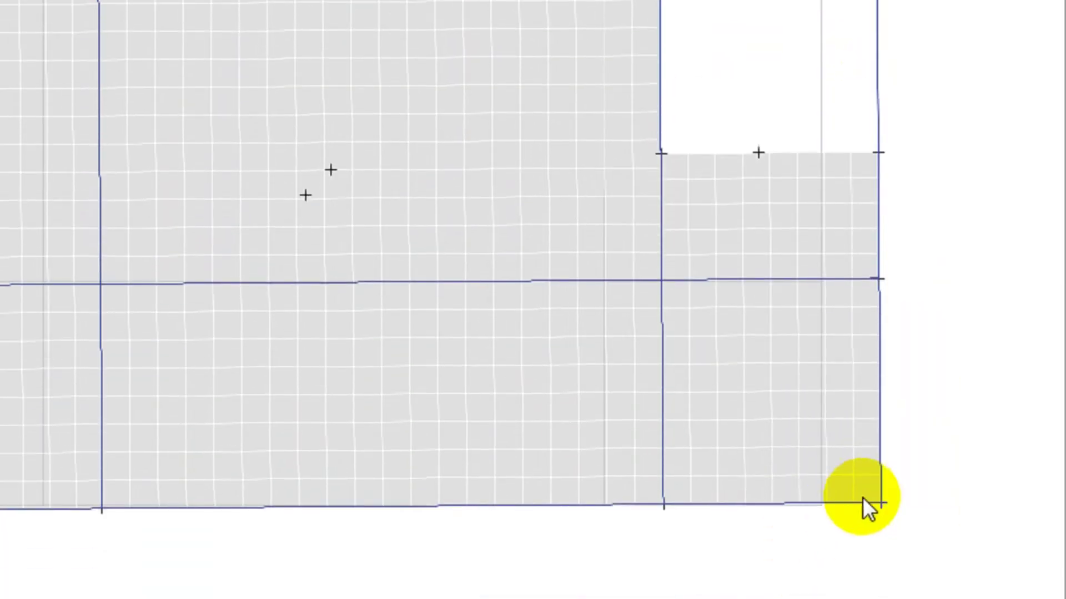
mouse_move(880, 465)
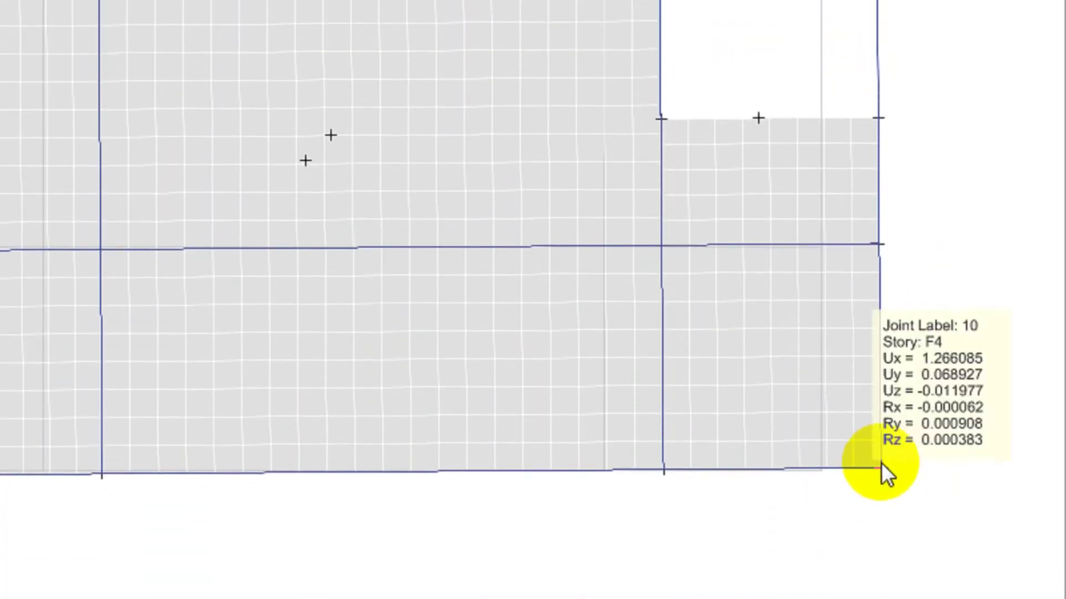
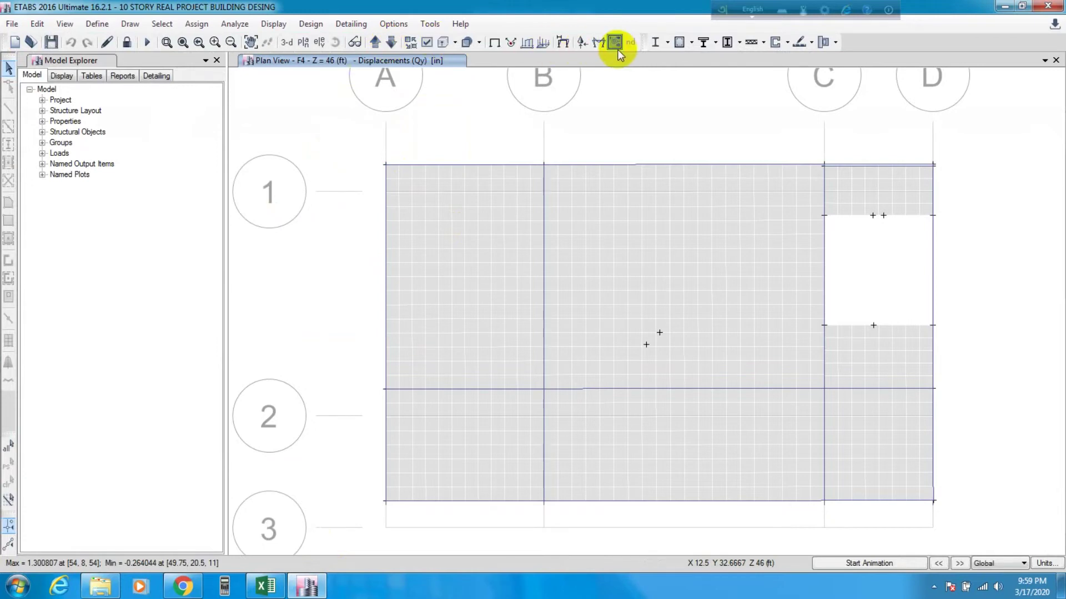
- Show the Wx load case deformed shape on the F4 plan
click(562, 42)
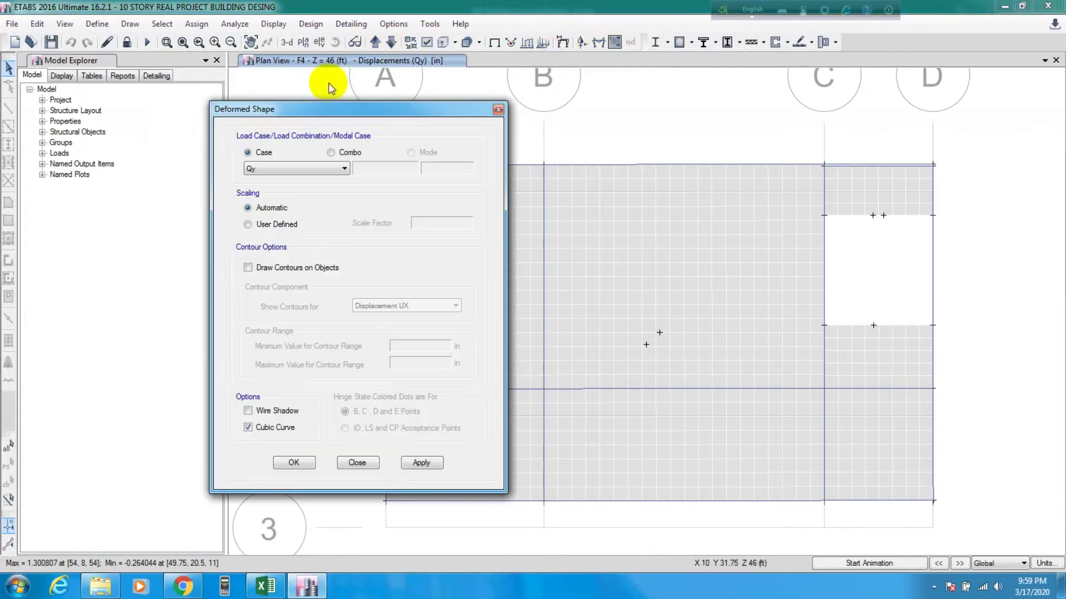
click(297, 166)
click(275, 241)
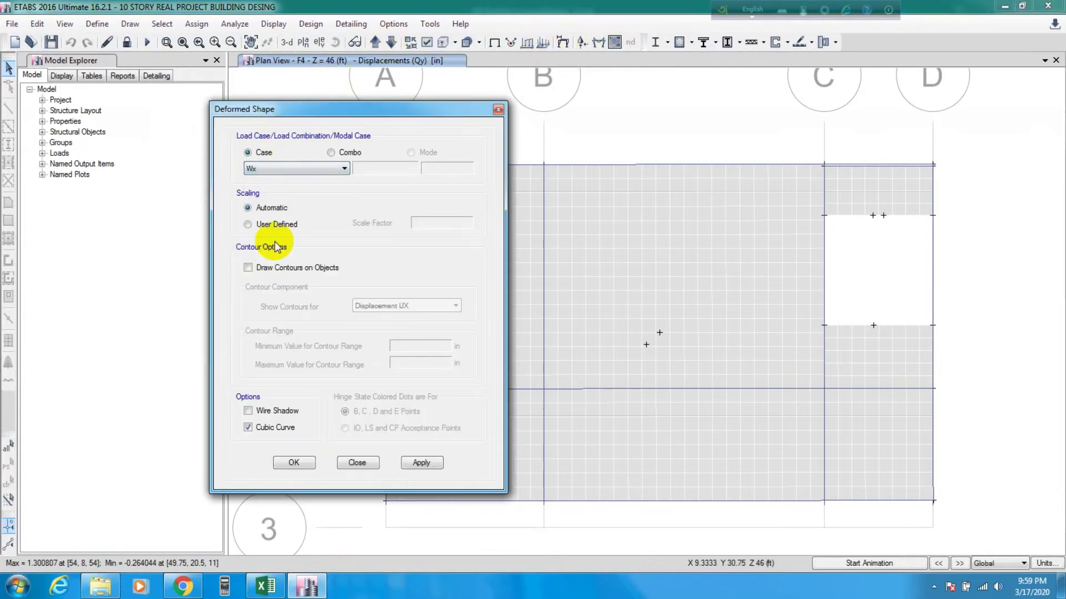
click(405, 464)
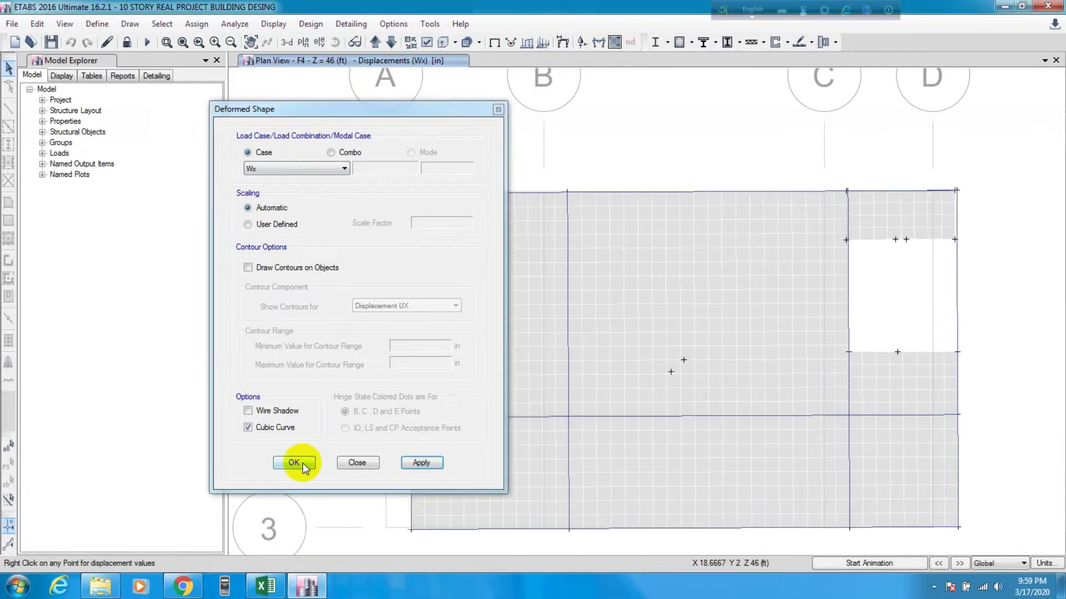
click(286, 463)
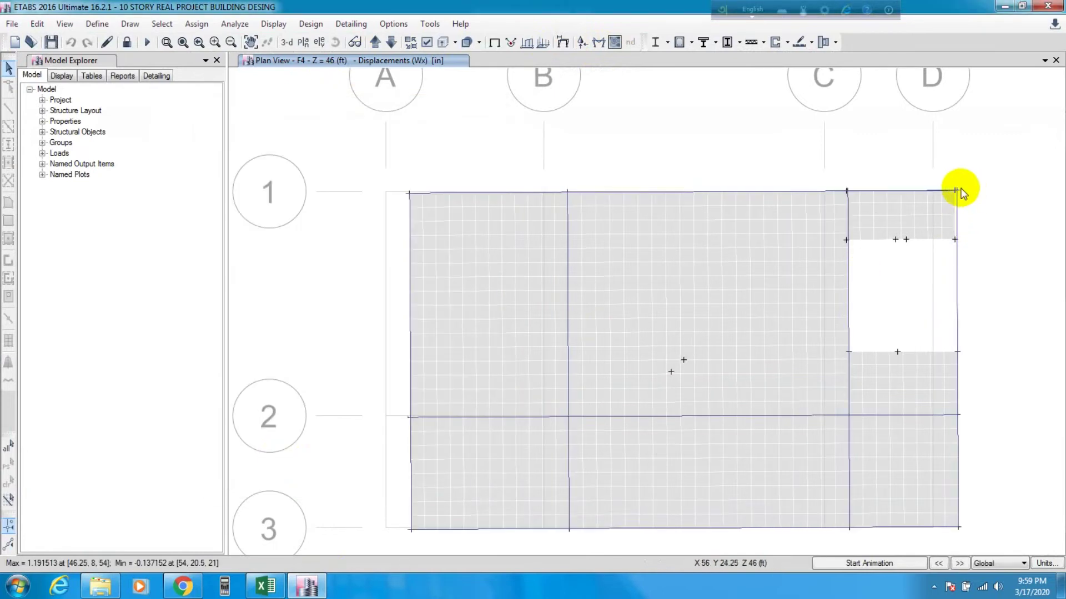
- Read Wx displacements at joint 12 (Ux 1.007258) and joint 10 (Ux 1.080309)
mouse_move(954, 190)
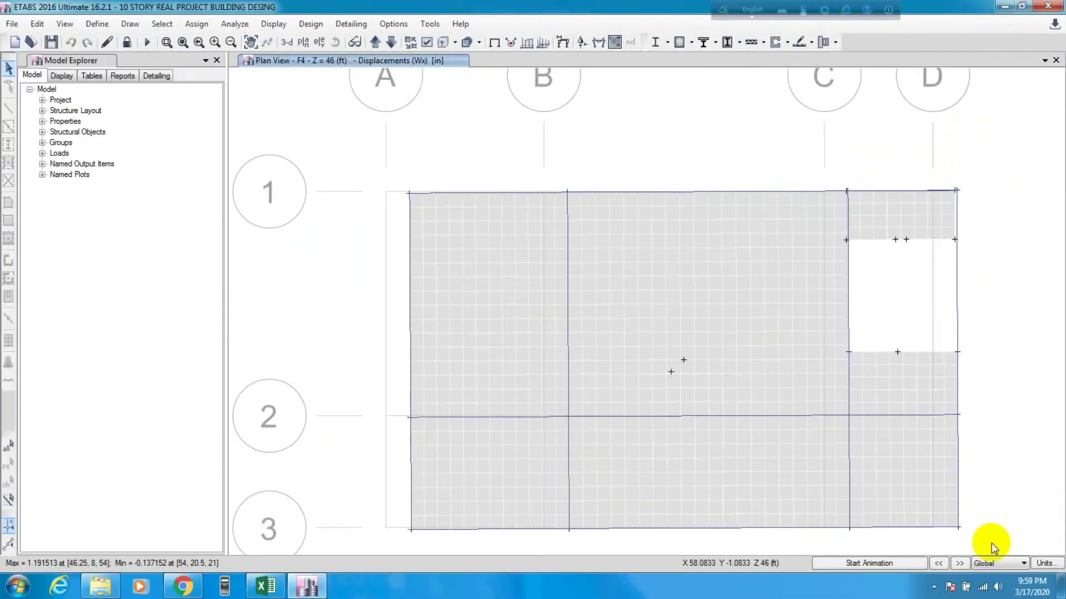
right_click(958, 528)
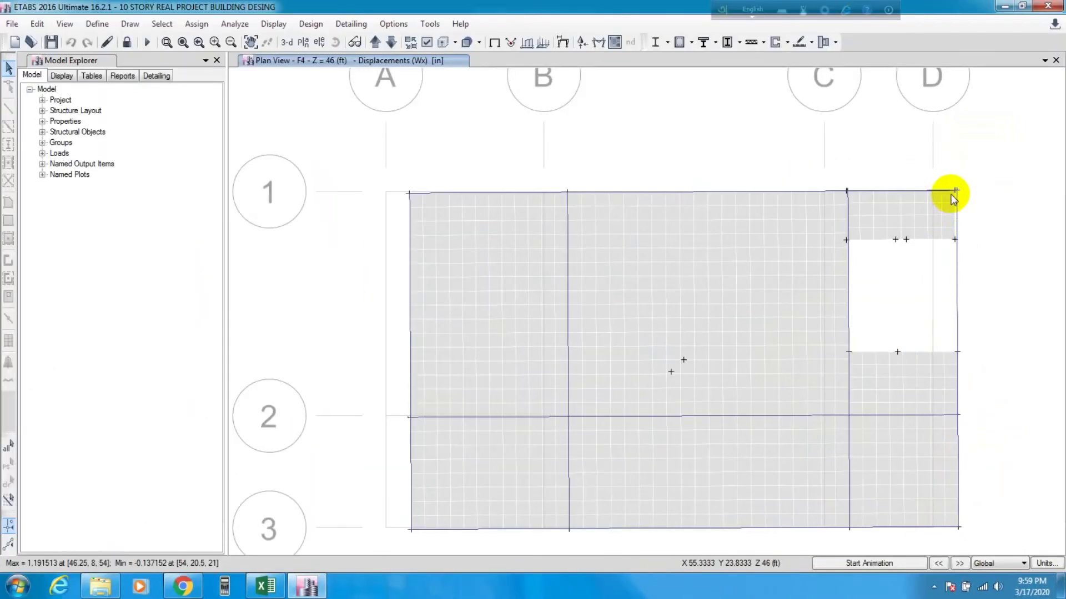
right_click(955, 192)
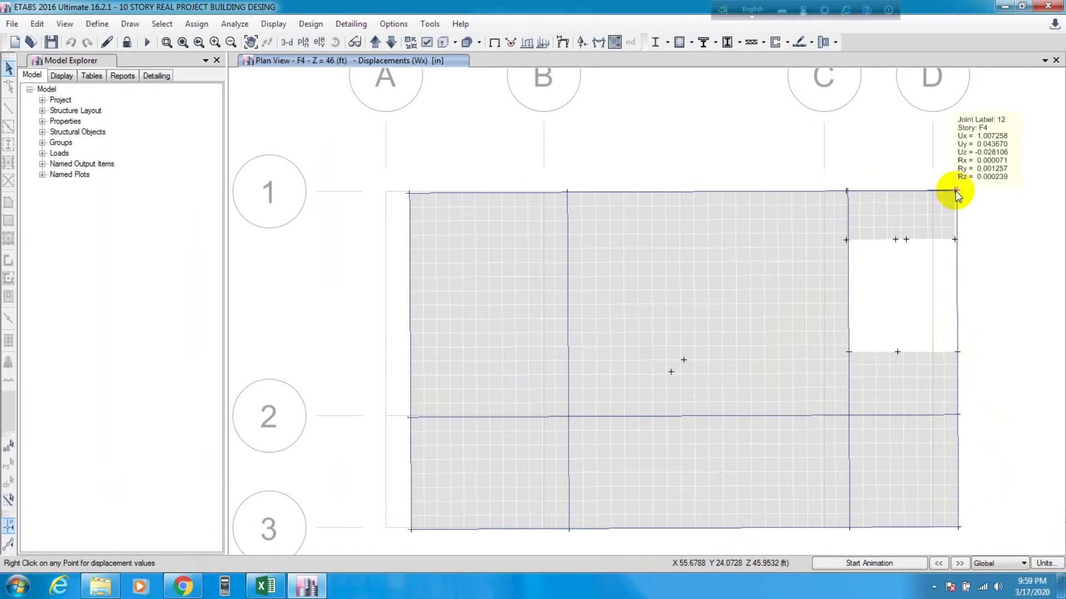
right_click(957, 526)
right_click(957, 526)
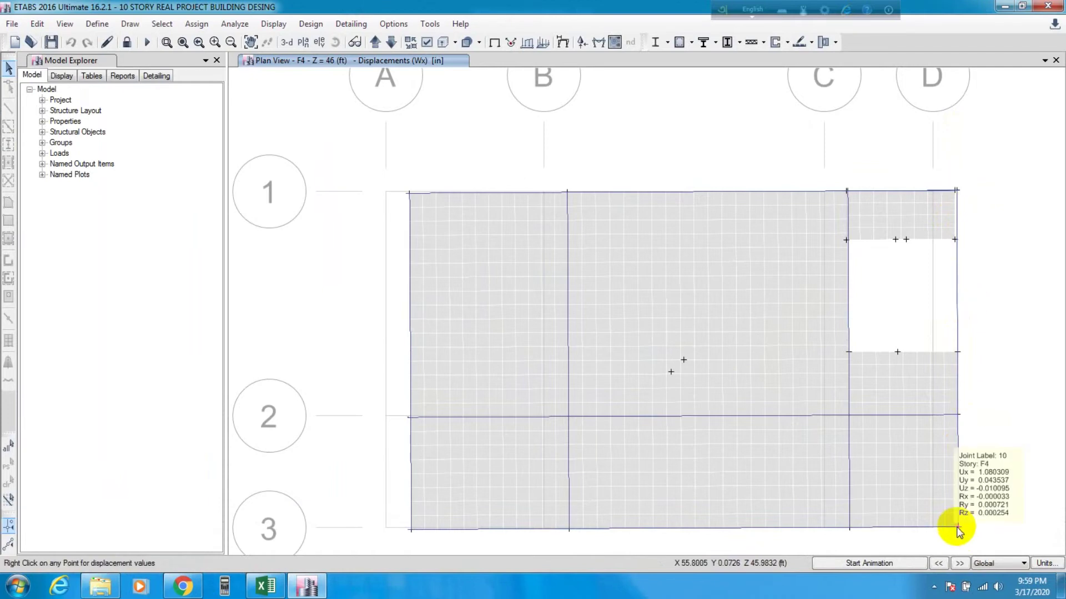
- Enter Wx Δmax 1.08 in F10 and Δmin 1.007 in G10
click(266, 583)
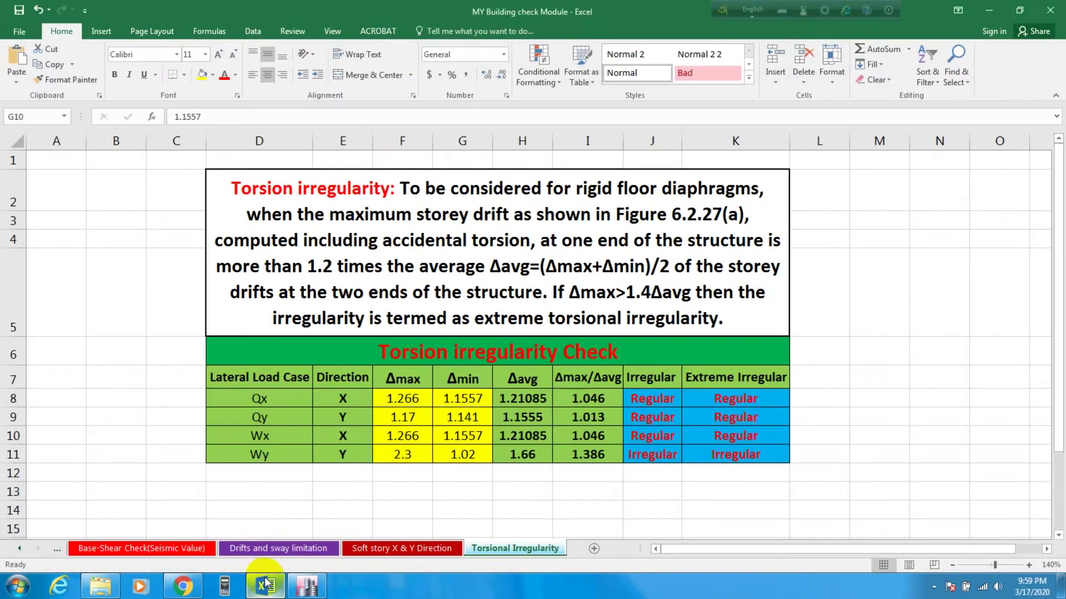
click(409, 435)
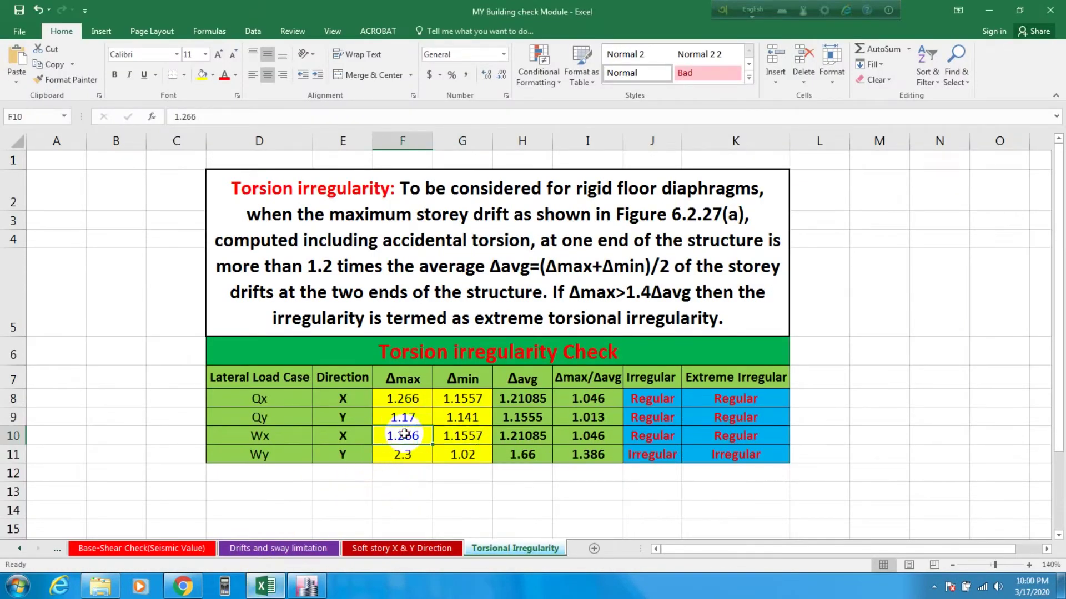
text(1.)
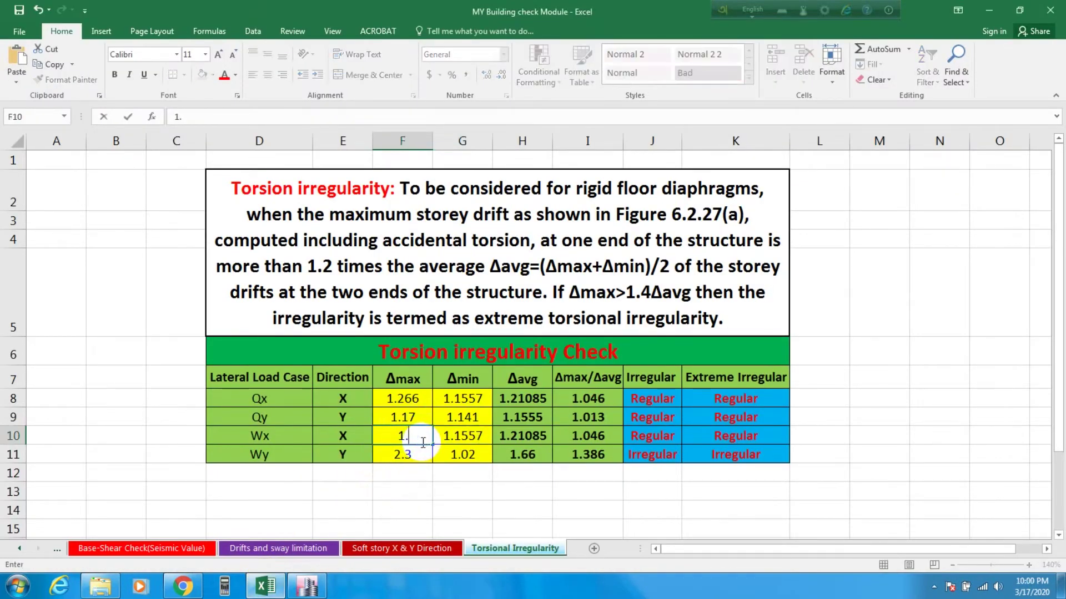
text(08)
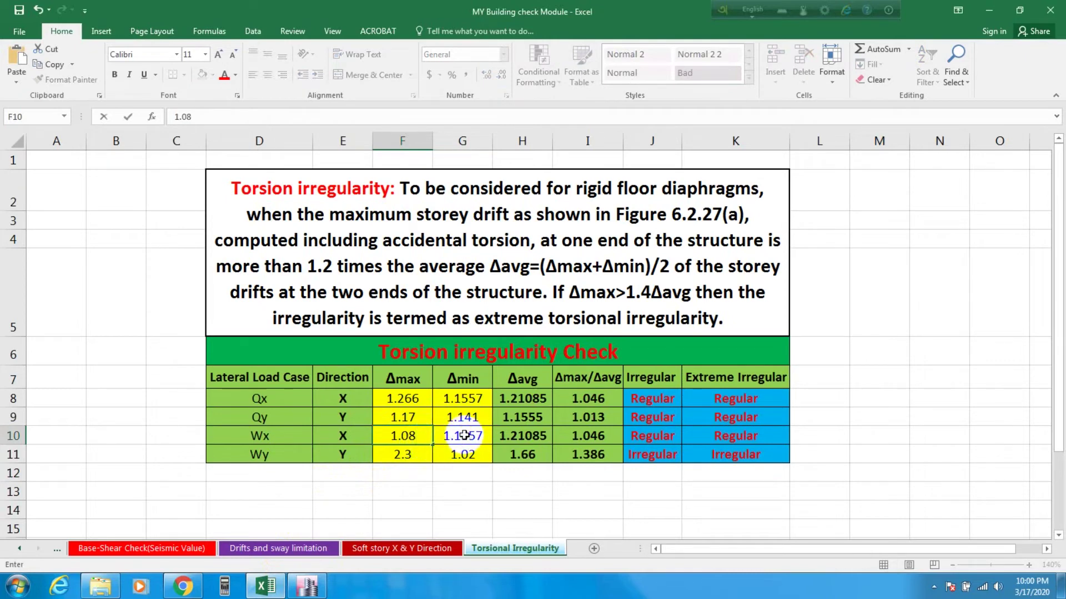
click(464, 435)
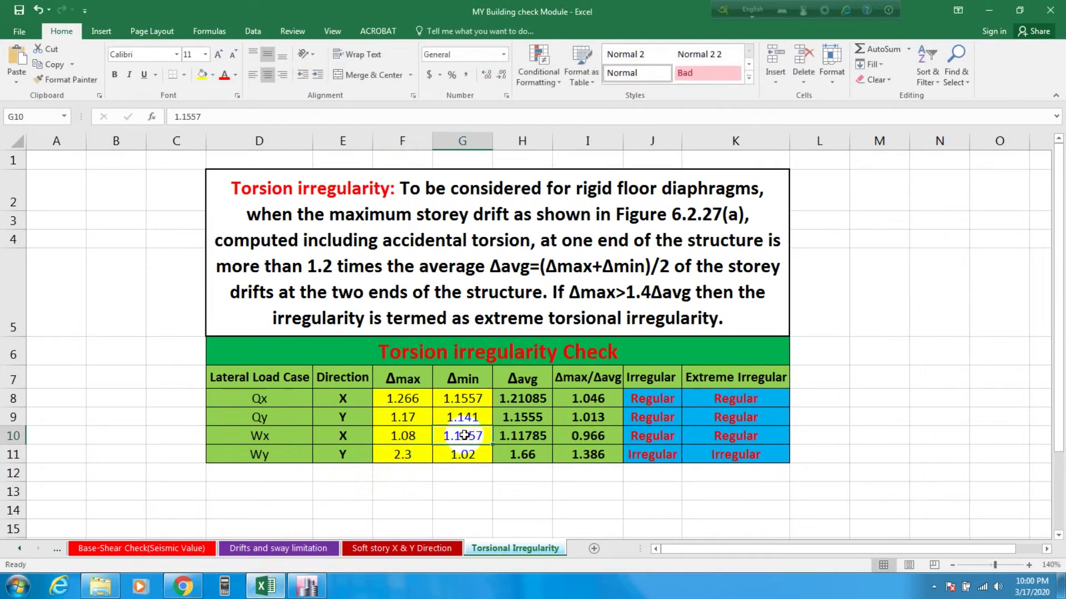
text(1.00)
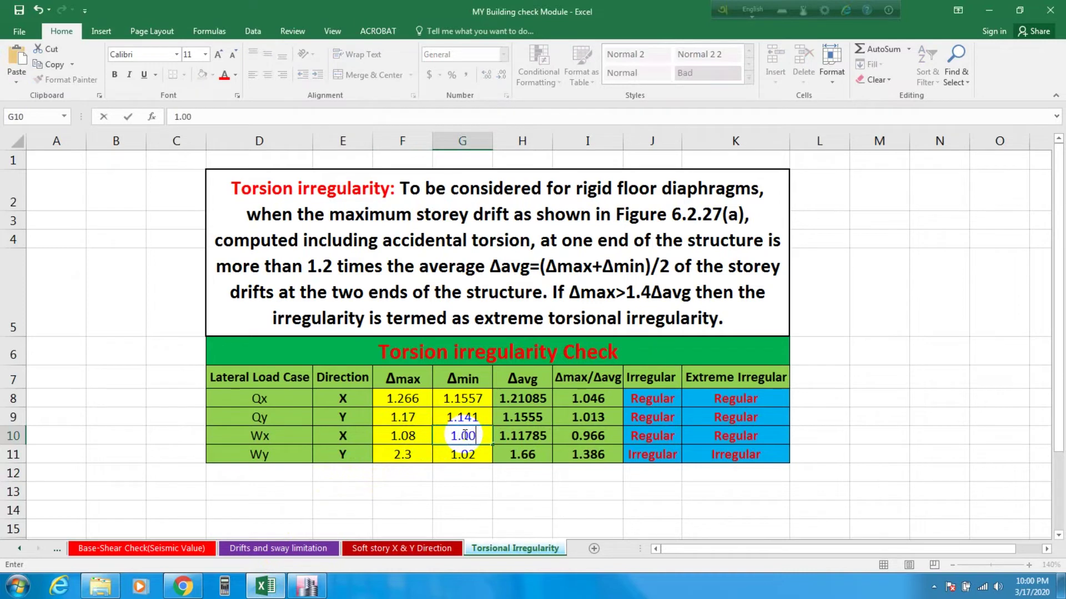
text(7)
key(Return)
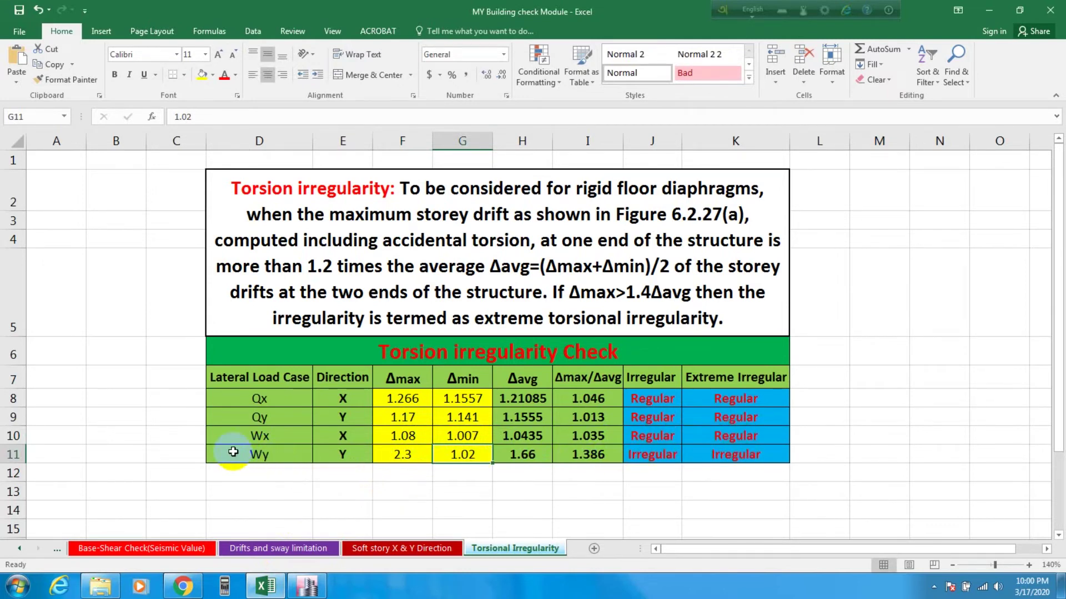
mouse_move(305, 584)
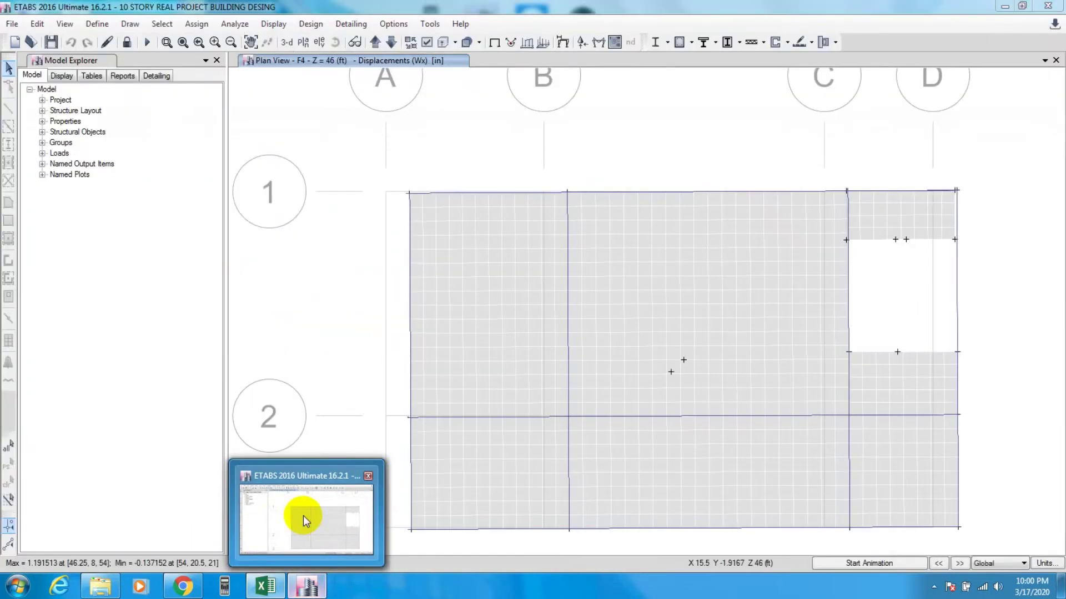
- Show the Wy load case deformed shape on the F4 plan
click(303, 515)
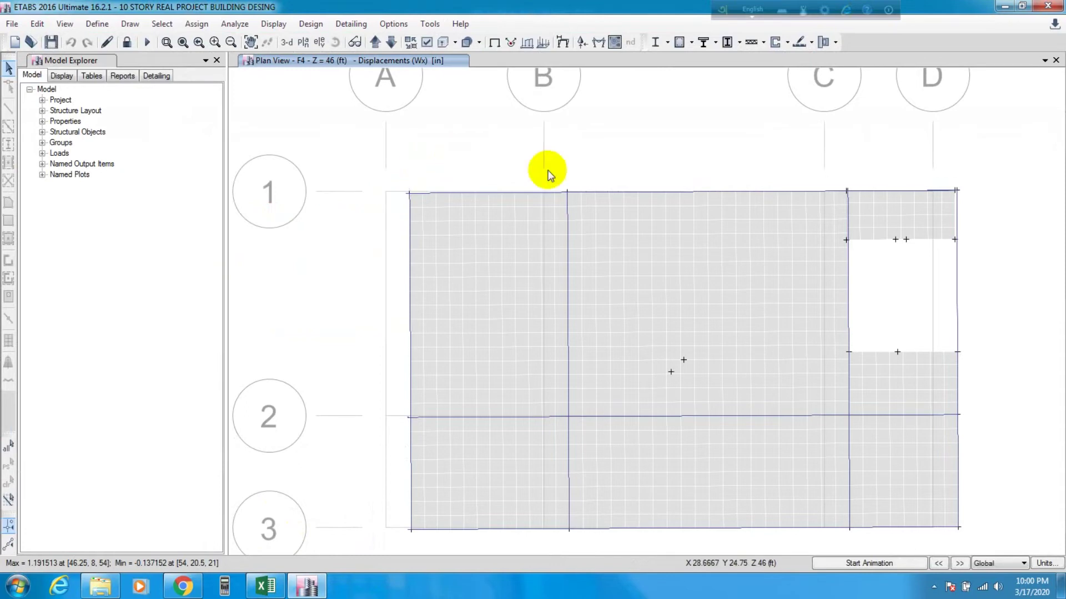
click(563, 42)
drag(405, 108, 393, 83)
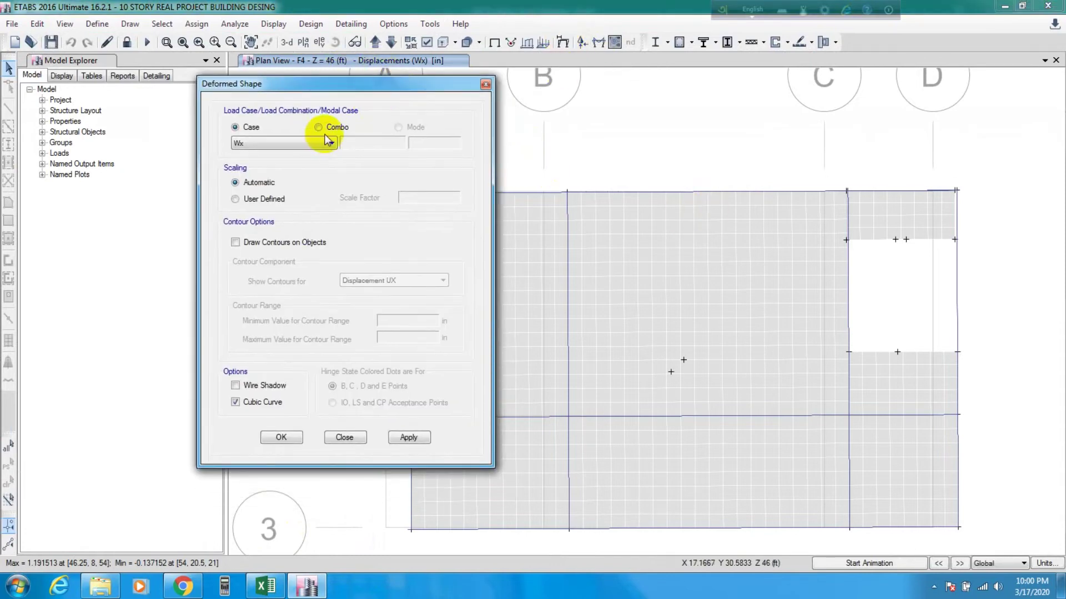
click(277, 143)
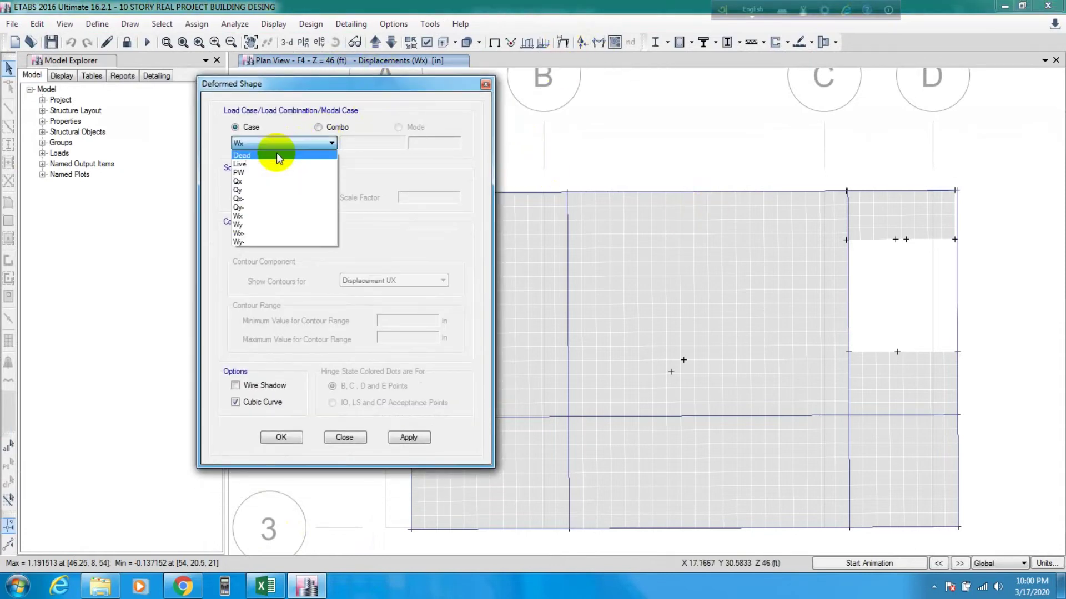
click(244, 224)
click(409, 437)
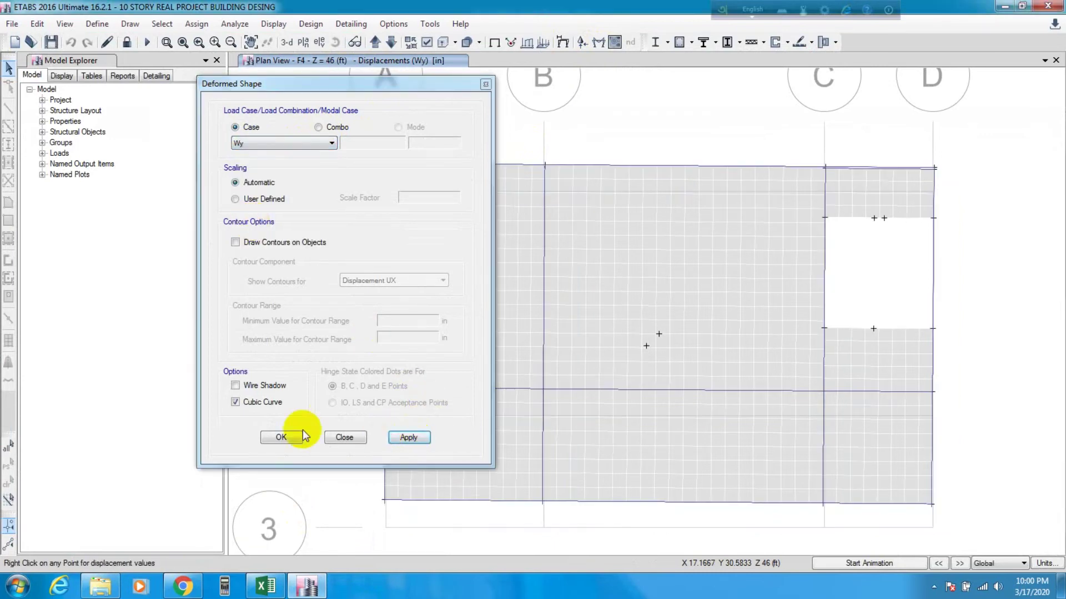
click(257, 436)
- Read Wy displacements at joint 12 (Uy 1.020063) and joint 3 (Uy 1.199023)
mouse_move(536, 350)
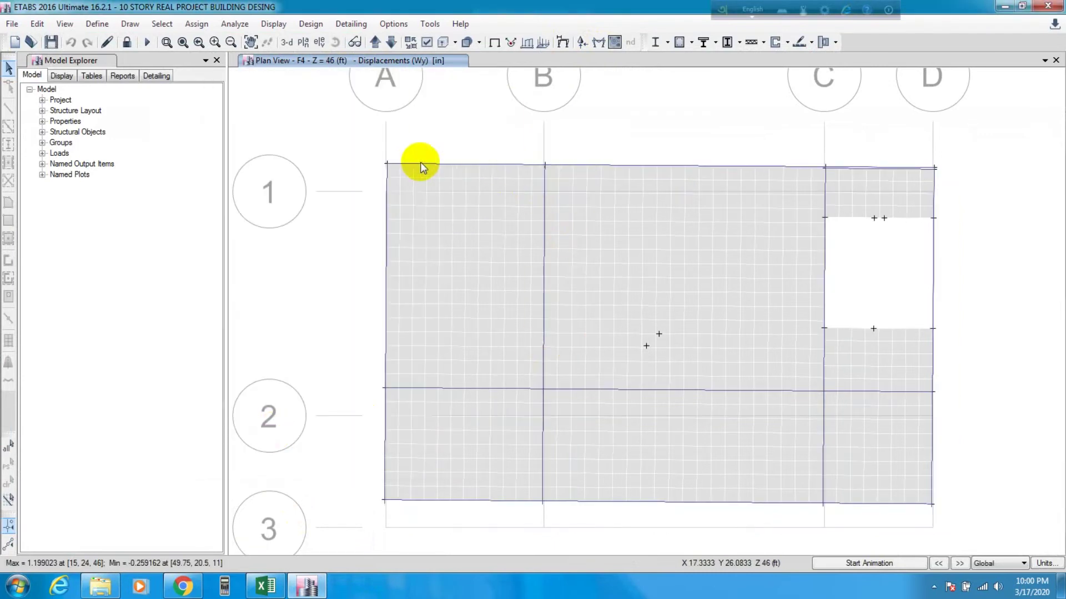
mouse_move(386, 163)
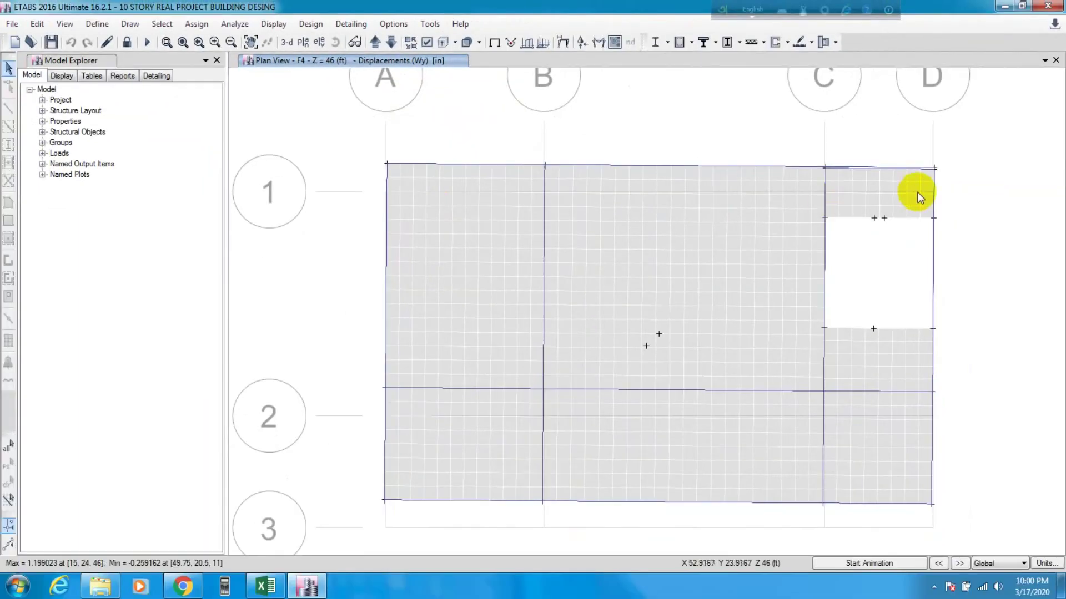
right_click(934, 169)
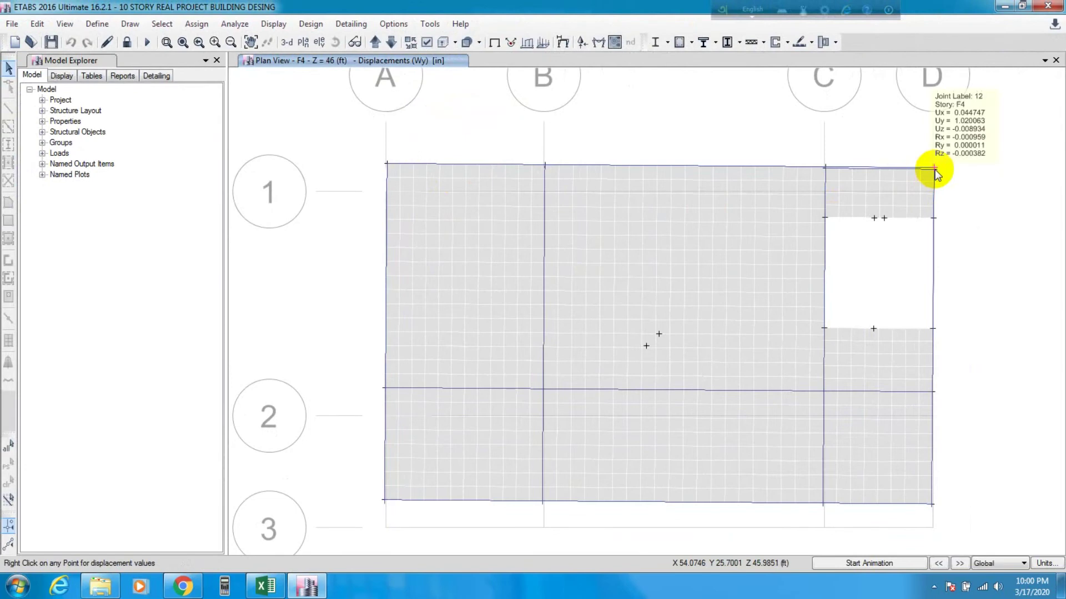
right_click(387, 164)
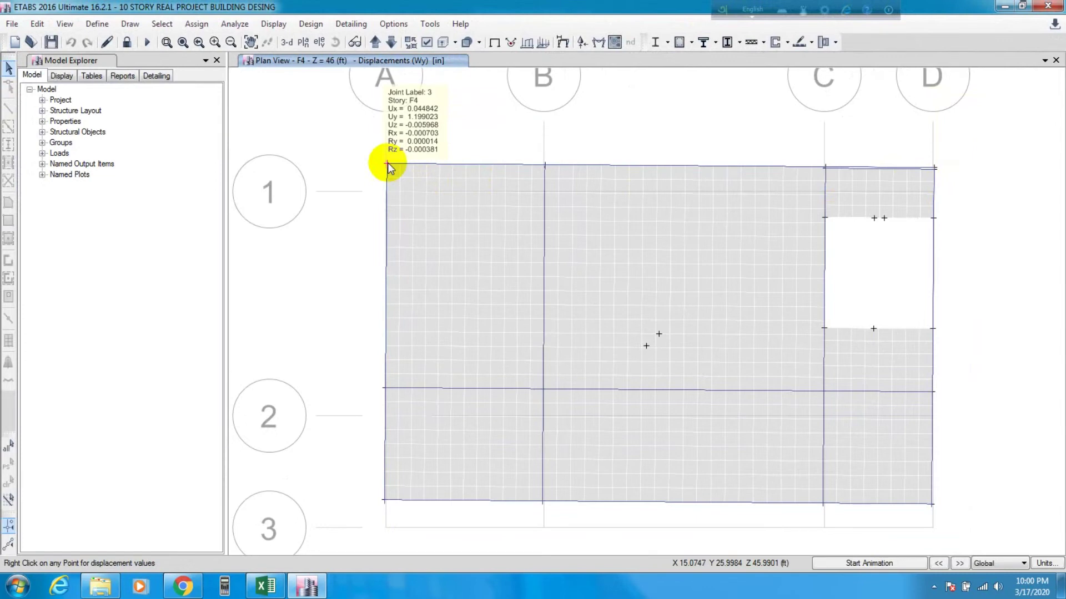
- Enter Wy Δmax 1.199 in cell F11
click(266, 586)
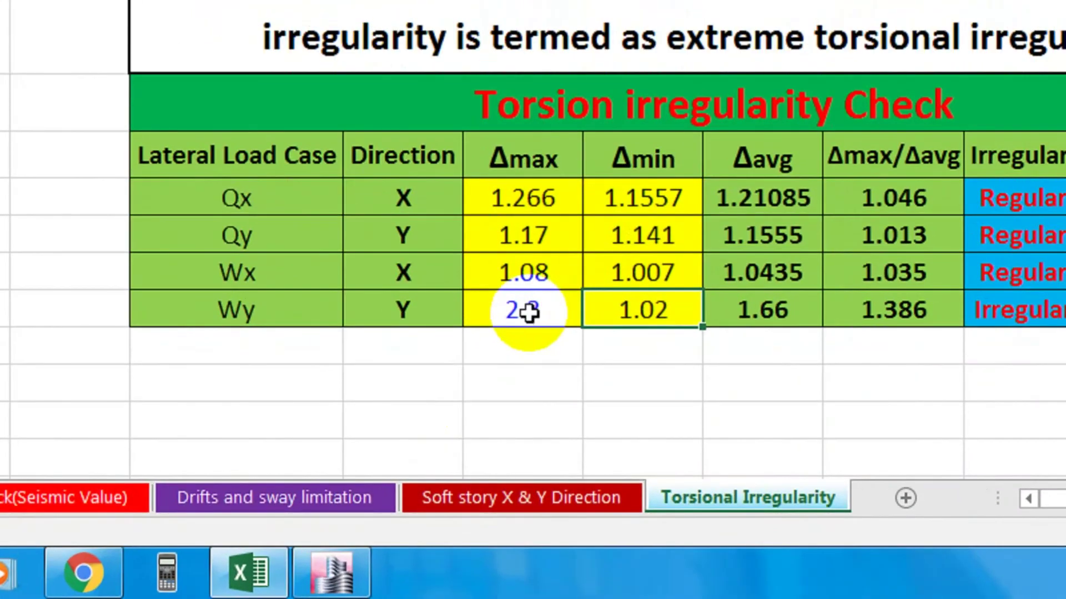
click(407, 455)
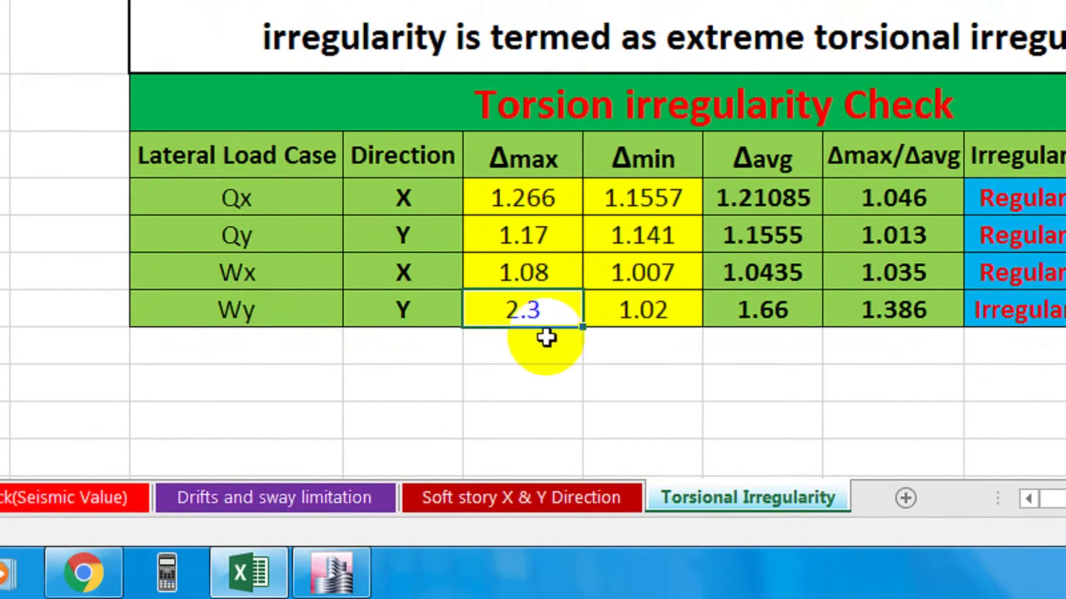
text(1.199)
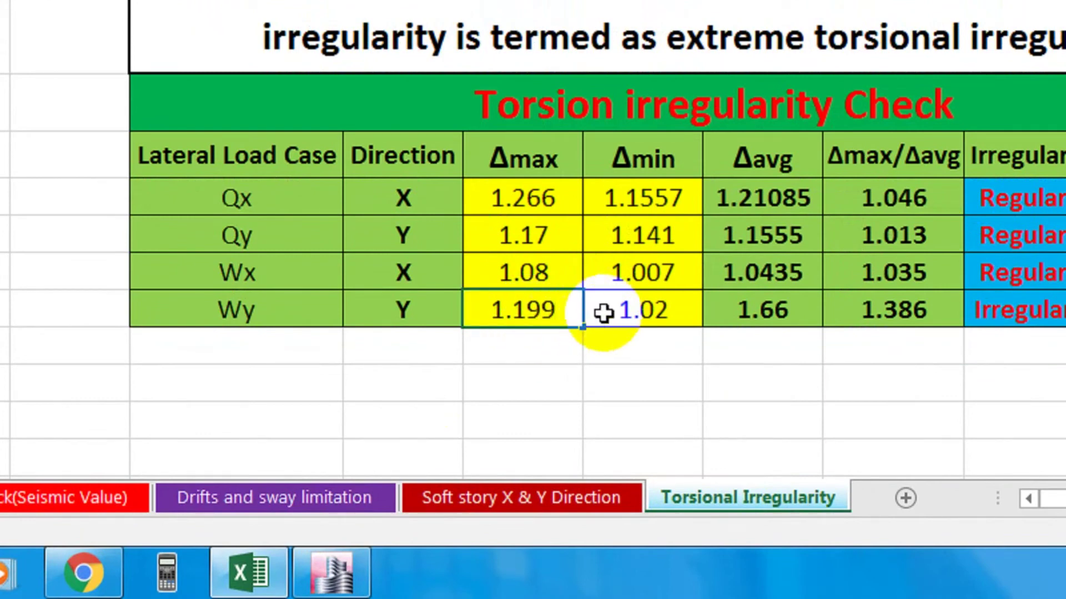
click(624, 312)
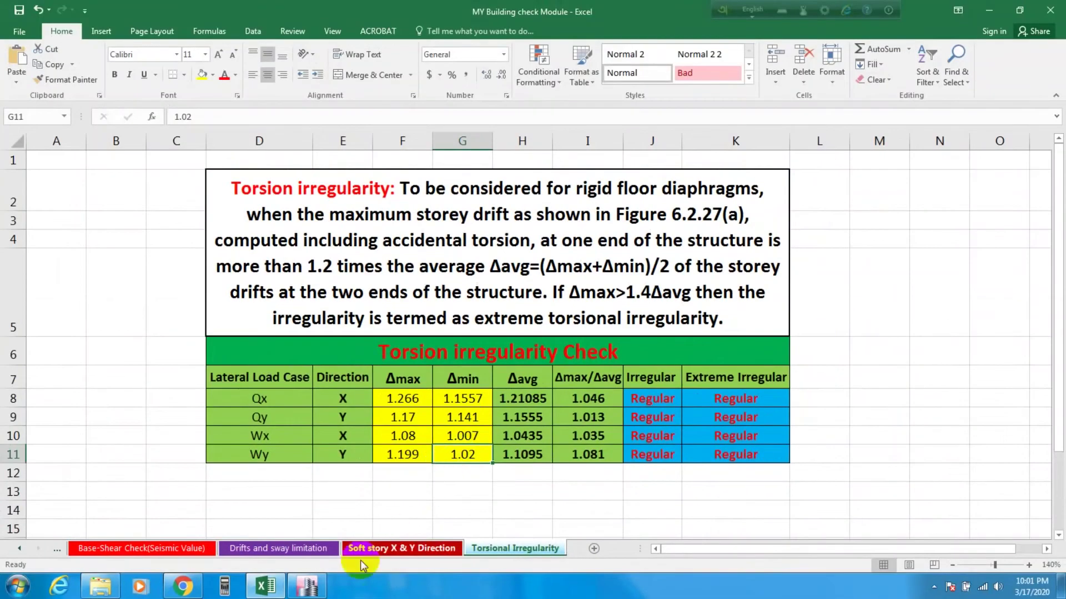
- Recheck the D-1 corner joint displacement, then enter Wy Δmin 1.02 in G11
click(331, 571)
right_click(934, 169)
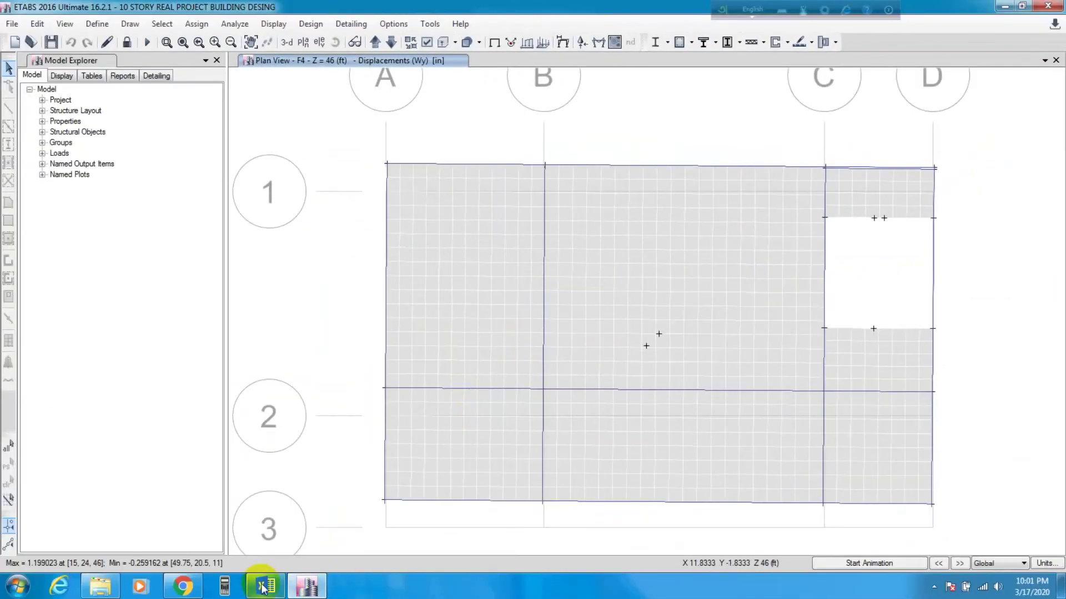
mouse_move(263, 587)
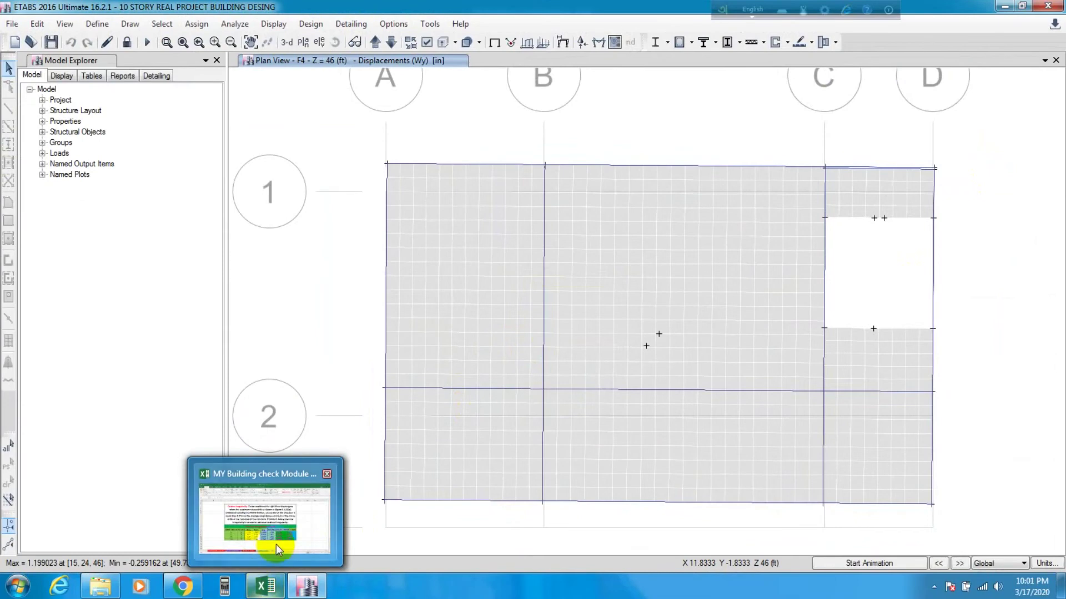
click(269, 547)
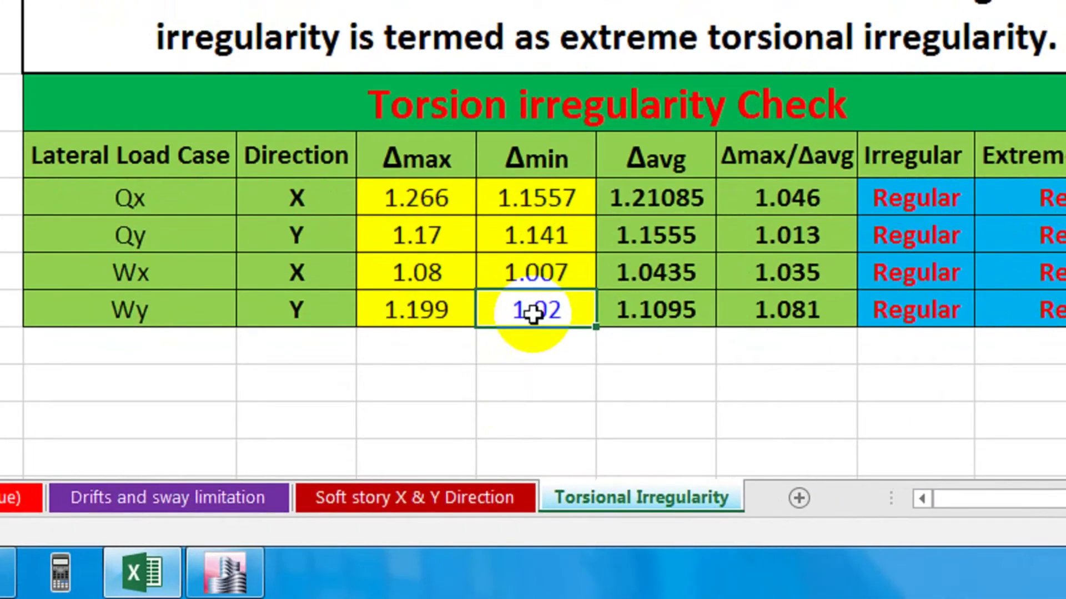
text(1.0)
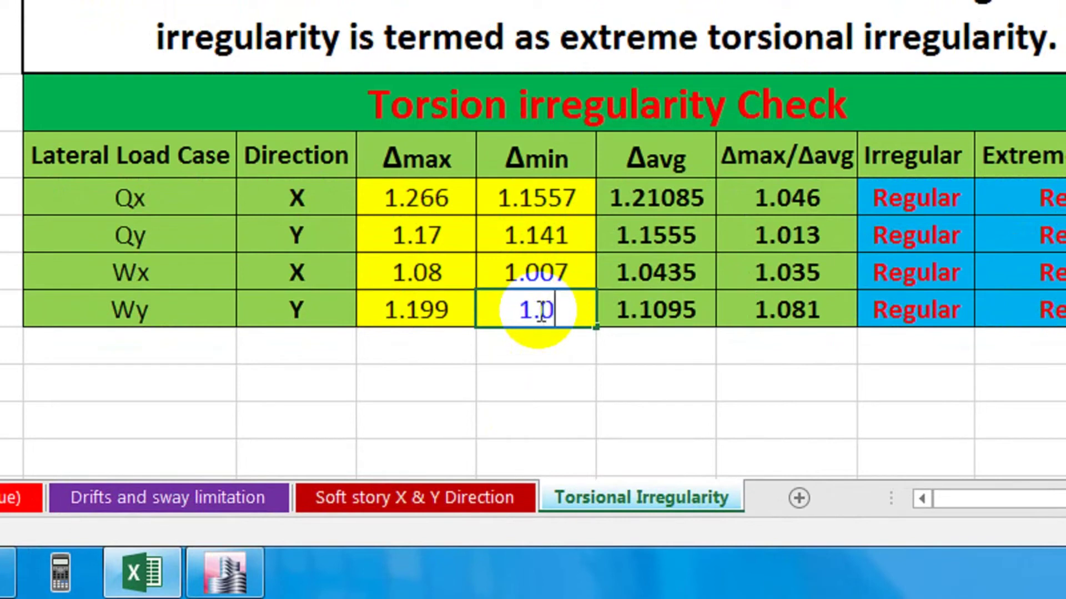
text(2)
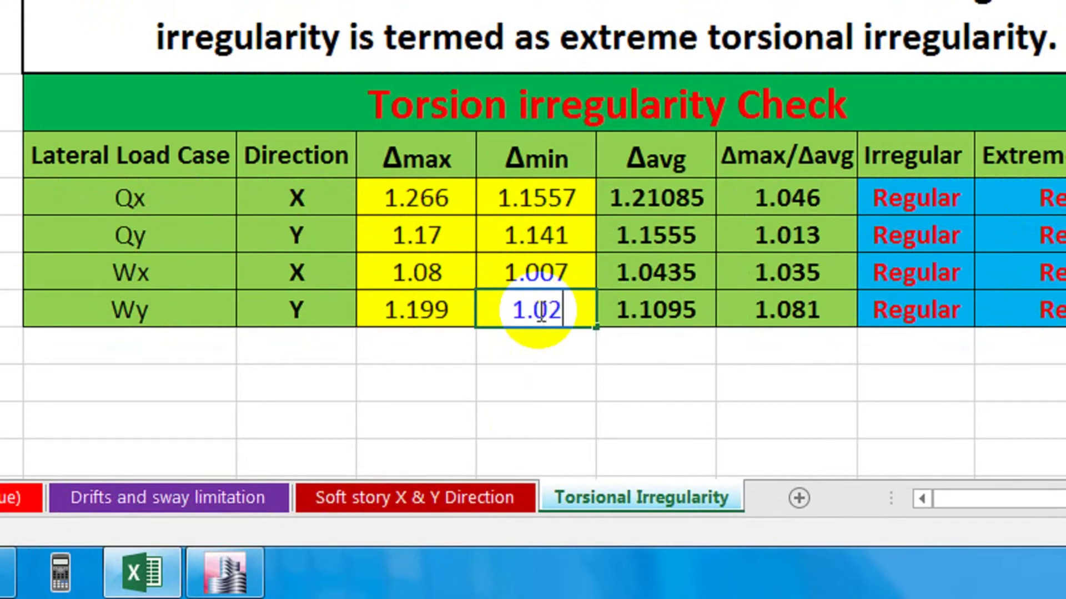
key(Return)
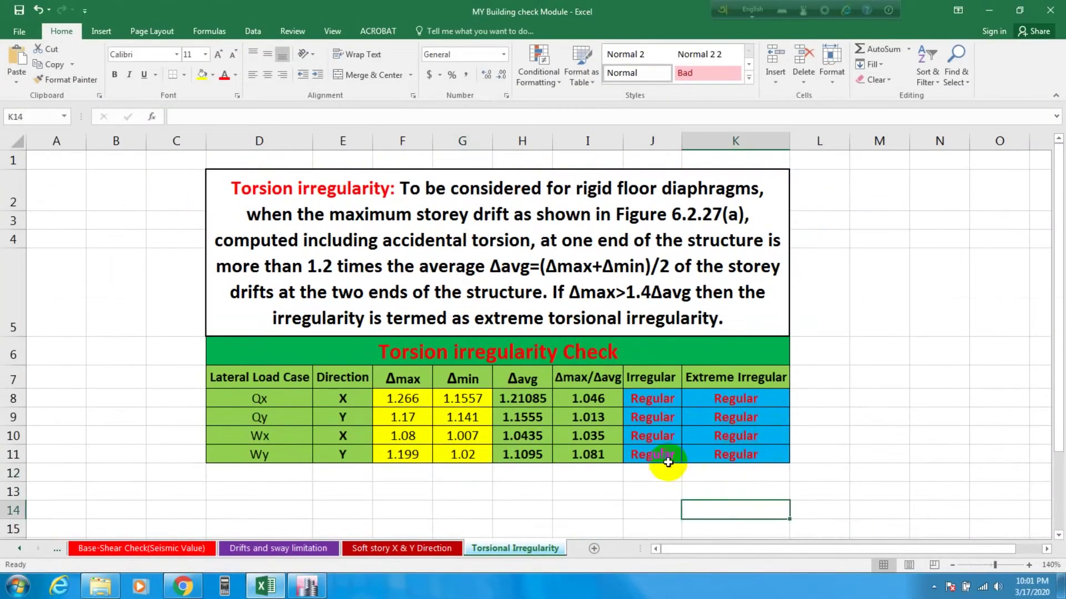
- Verify the Irregular and Extreme Irregular results read Regular for Qx, Qy, Wx and Wy, then return to ETABS
click(704, 455)
click(675, 455)
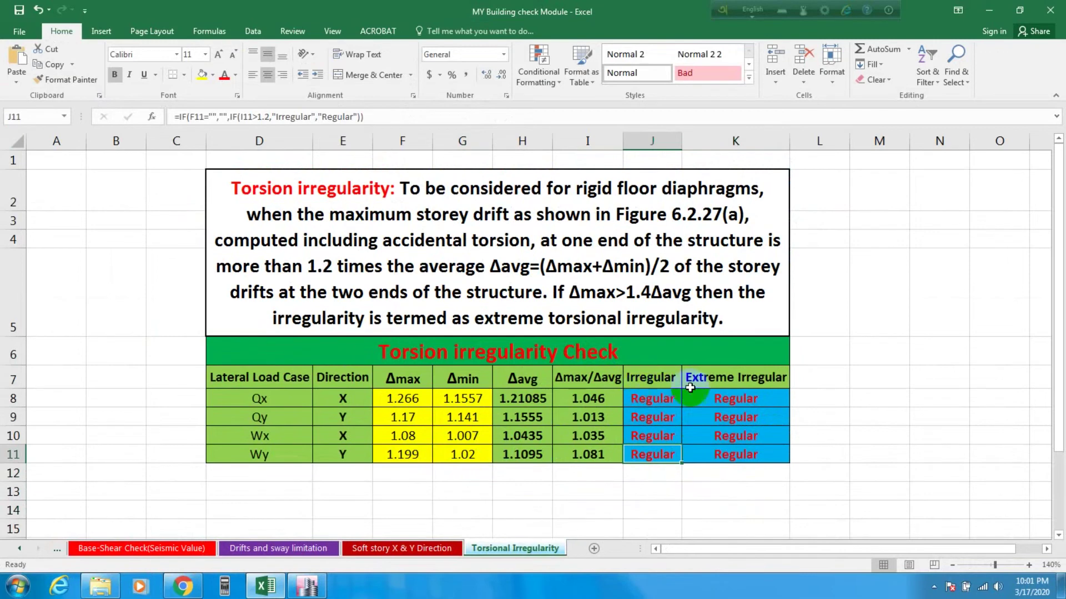
click(656, 399)
click(729, 378)
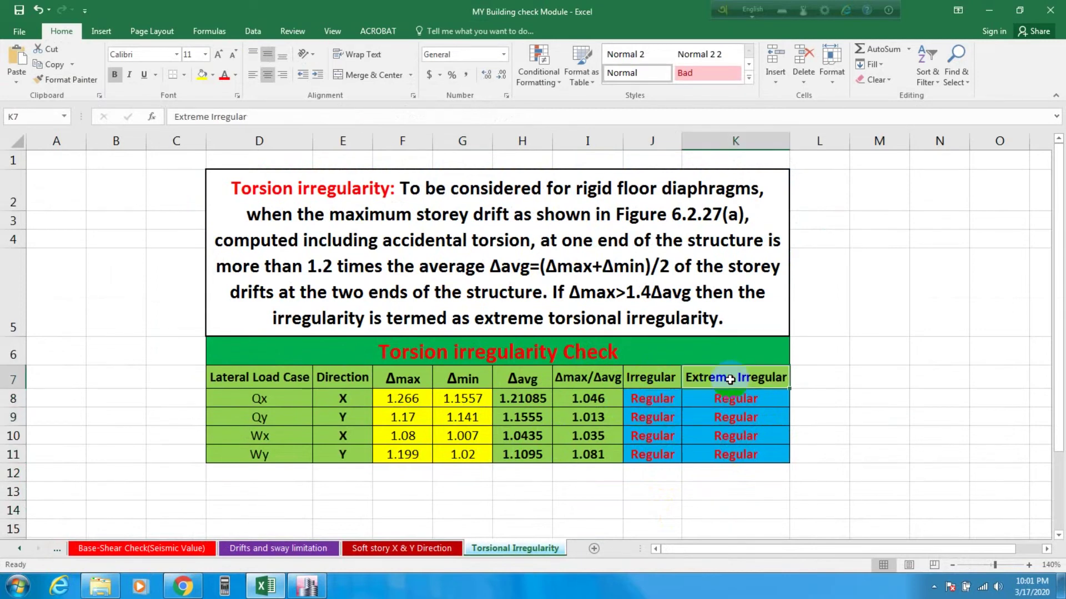
click(737, 399)
click(739, 423)
click(742, 436)
click(742, 453)
click(821, 381)
click(749, 401)
click(742, 419)
click(742, 435)
click(738, 454)
click(684, 493)
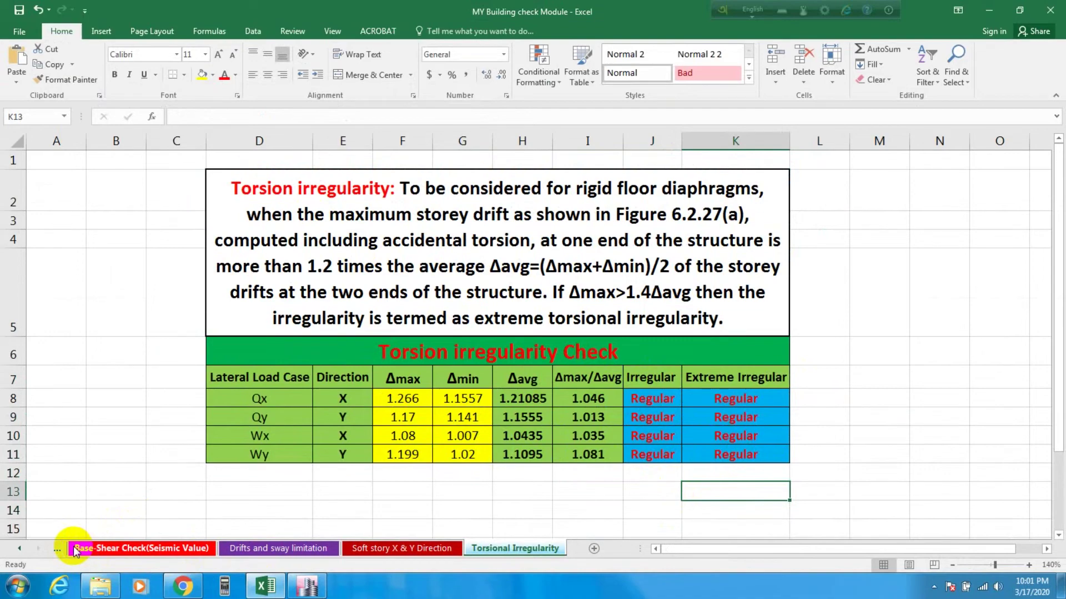
click(307, 586)
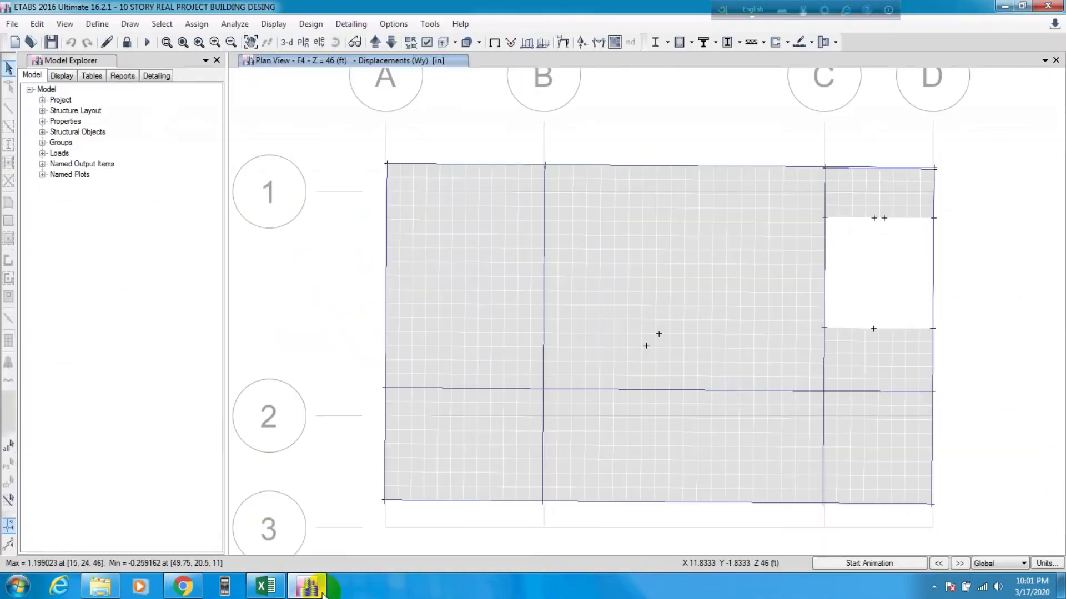
- Switch to a 3-D building view of the Wy displacements and orbit it, checking a corner joint
click(286, 42)
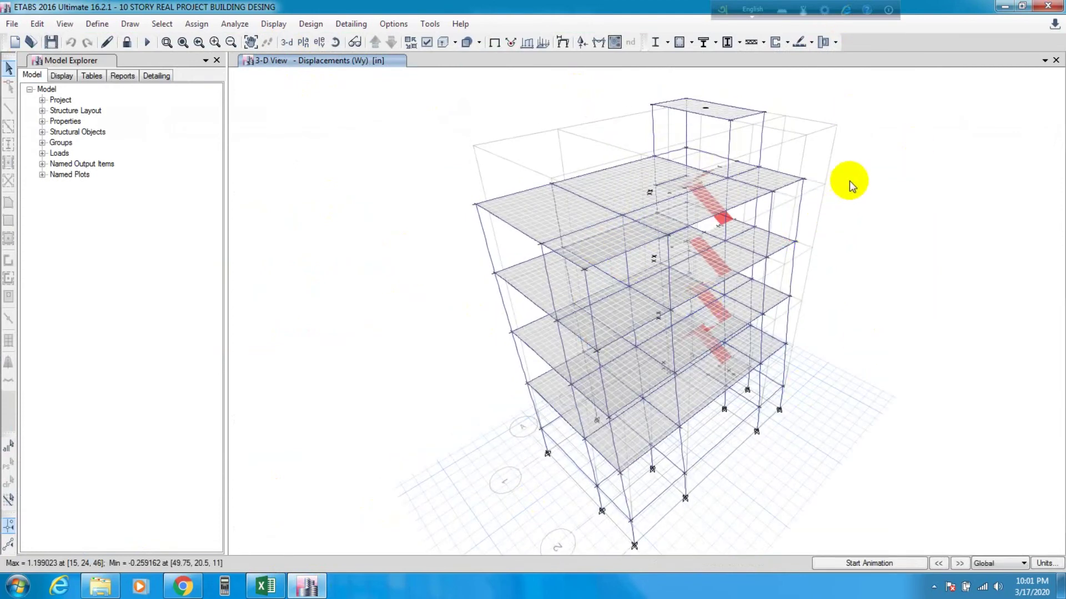
scroll(849, 181, up, 1)
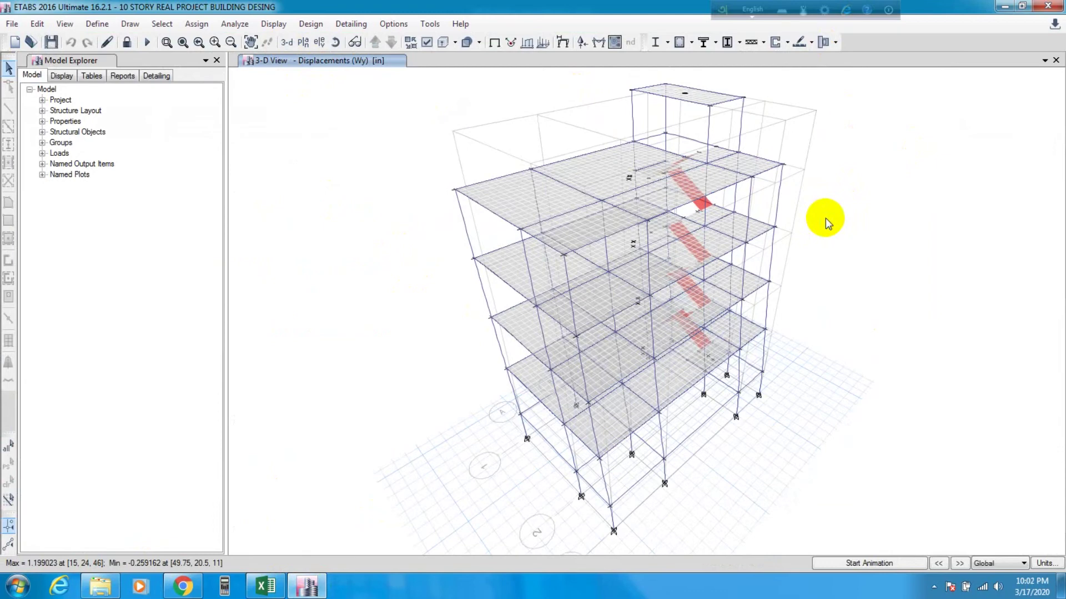
shift+middle_drag(781, 255, 763, 267)
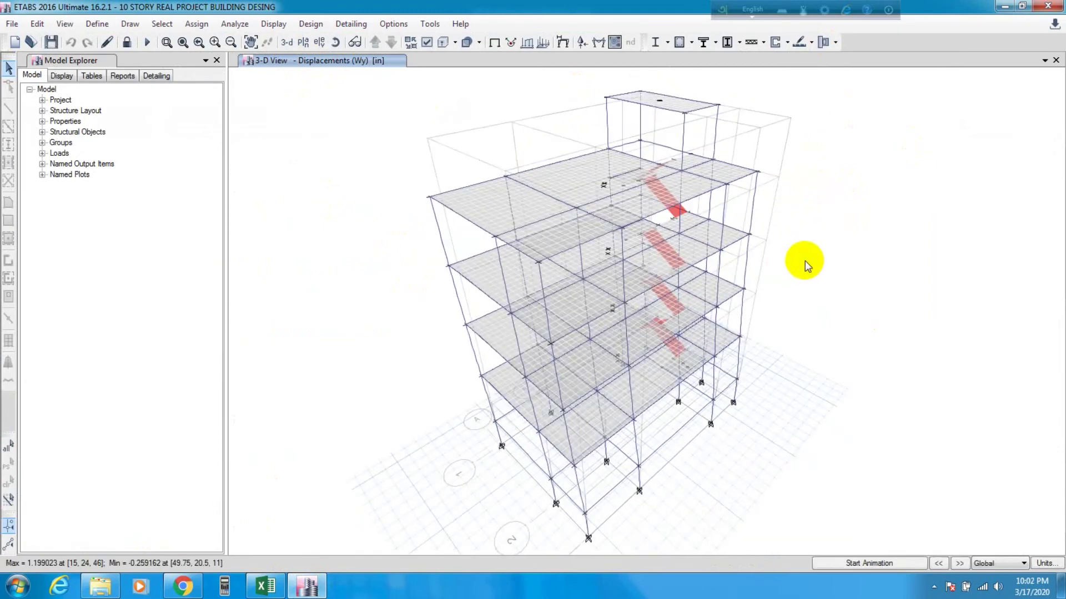
shift+middle_drag(806, 265, 806, 261)
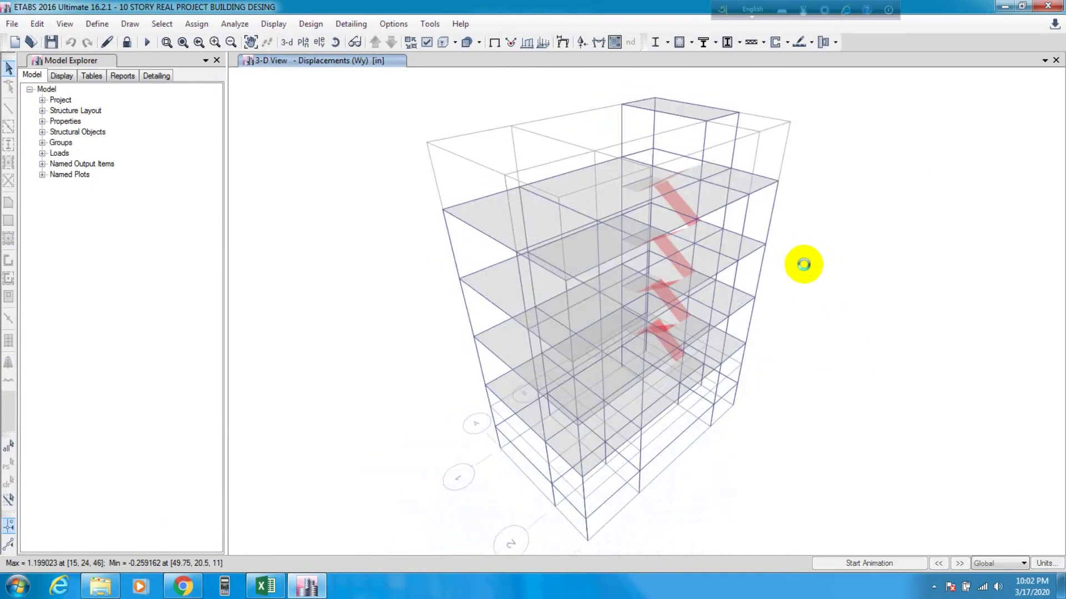
right_click(494, 253)
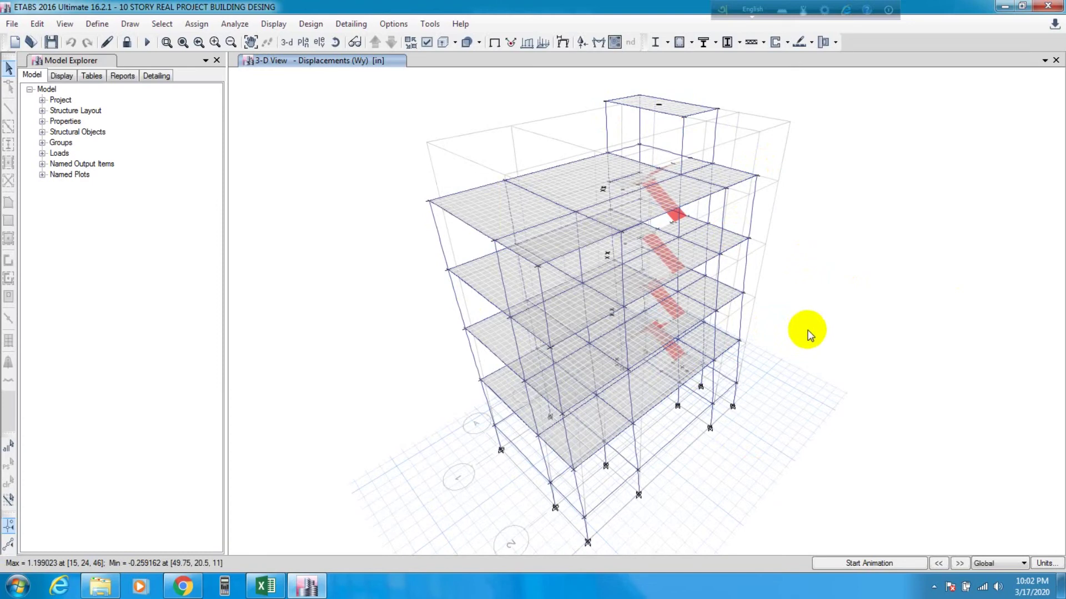
middle_drag(809, 332, 802, 329)
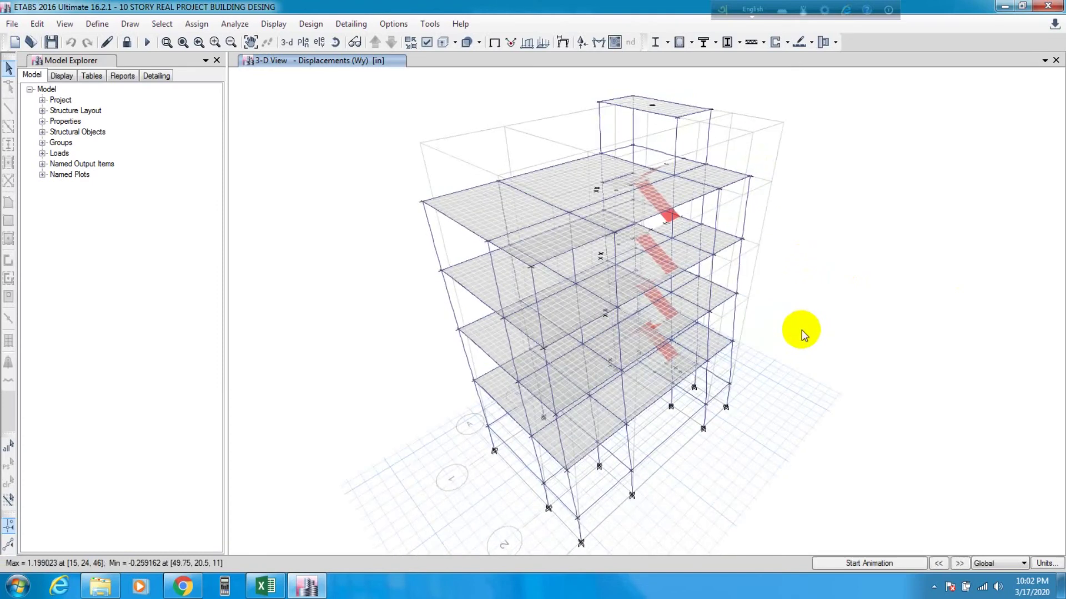
middle_drag(802, 331, 794, 338)
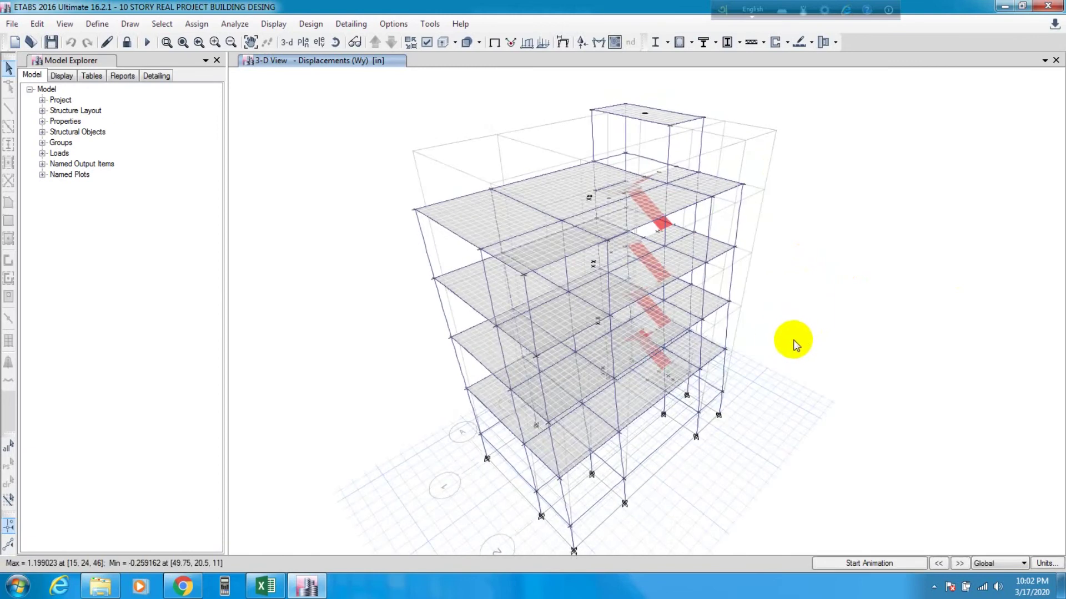
shift+middle_drag(801, 242, 794, 244)
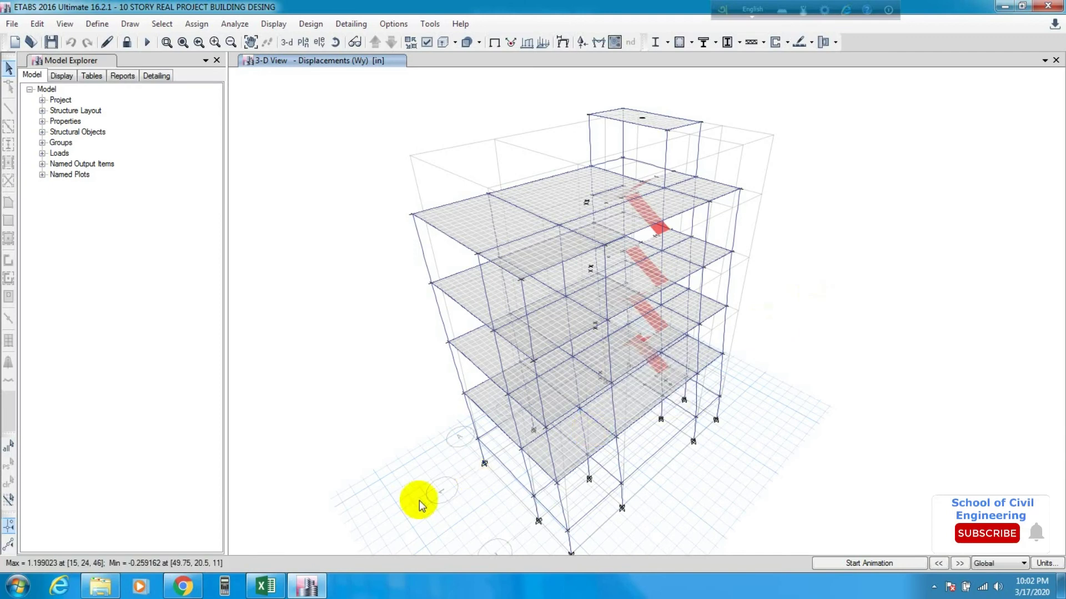
- Switch to Excel and scroll the Torsional Irregularity sheet right
click(266, 586)
scroll(837, 404, right, 1)
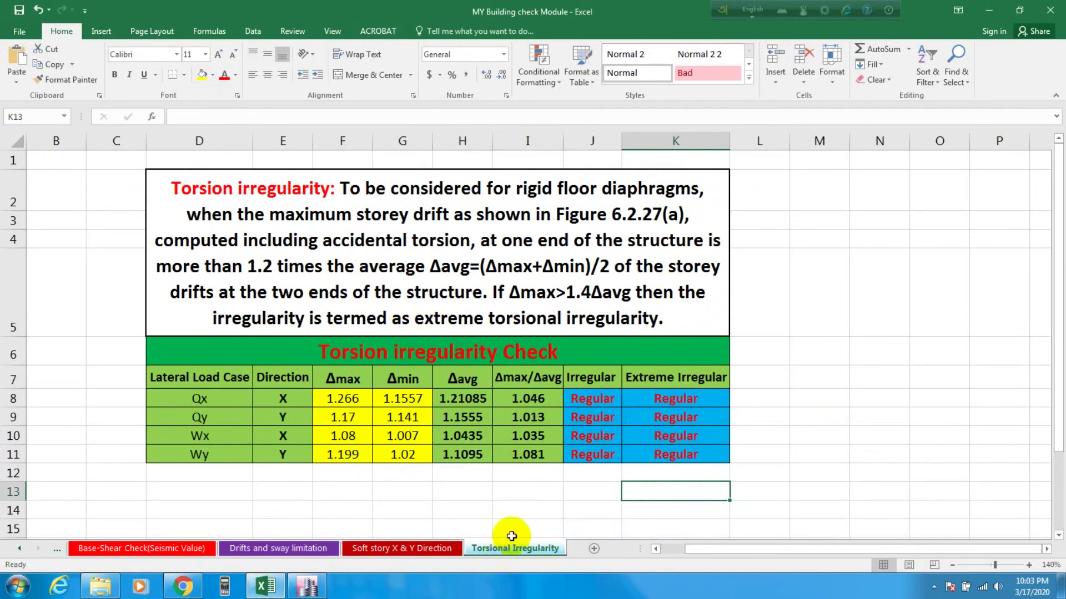
click(774, 462)
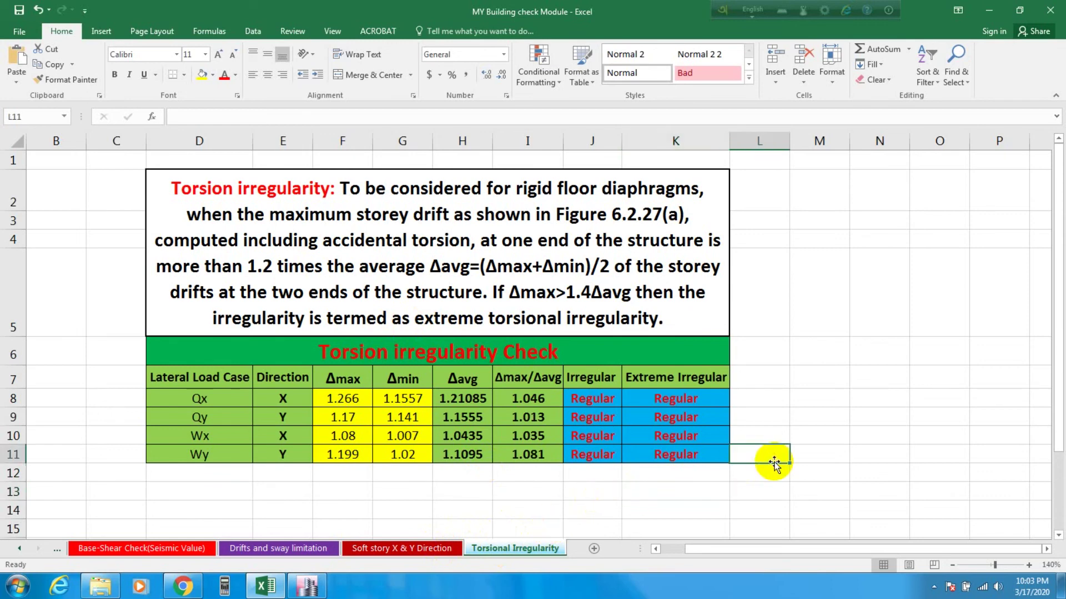
click(760, 355)
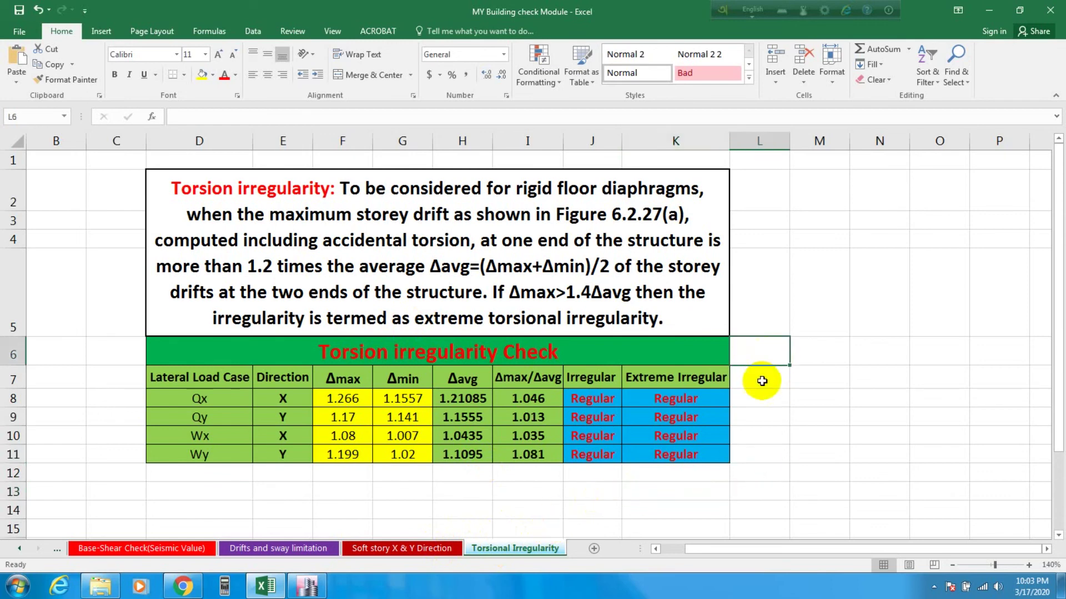
click(757, 378)
click(809, 374)
click(757, 352)
click(816, 376)
click(780, 401)
click(787, 413)
click(781, 434)
click(822, 460)
click(767, 472)
click(824, 493)
click(879, 468)
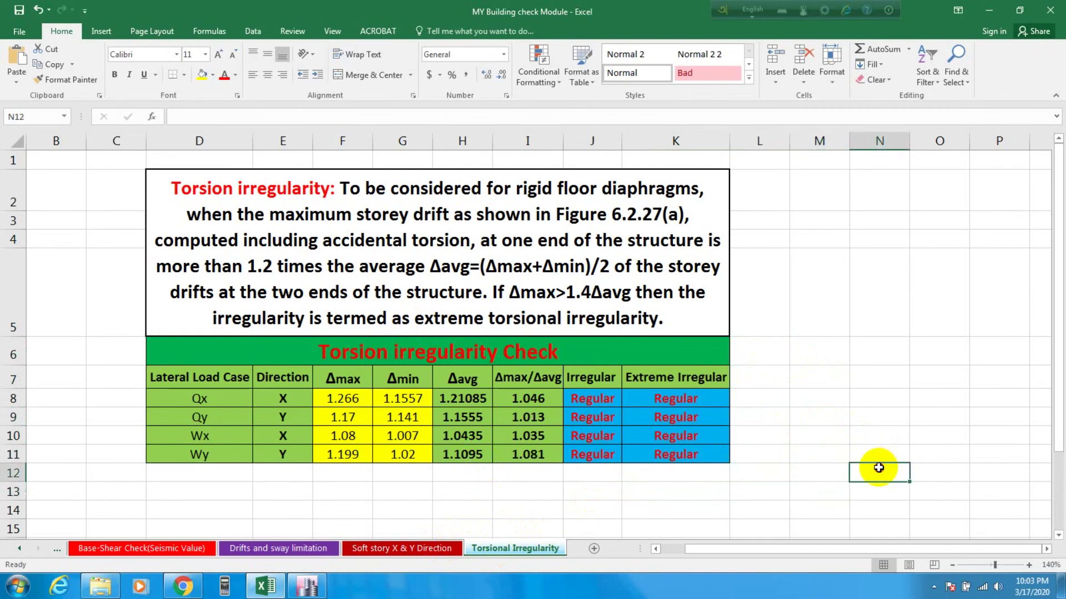